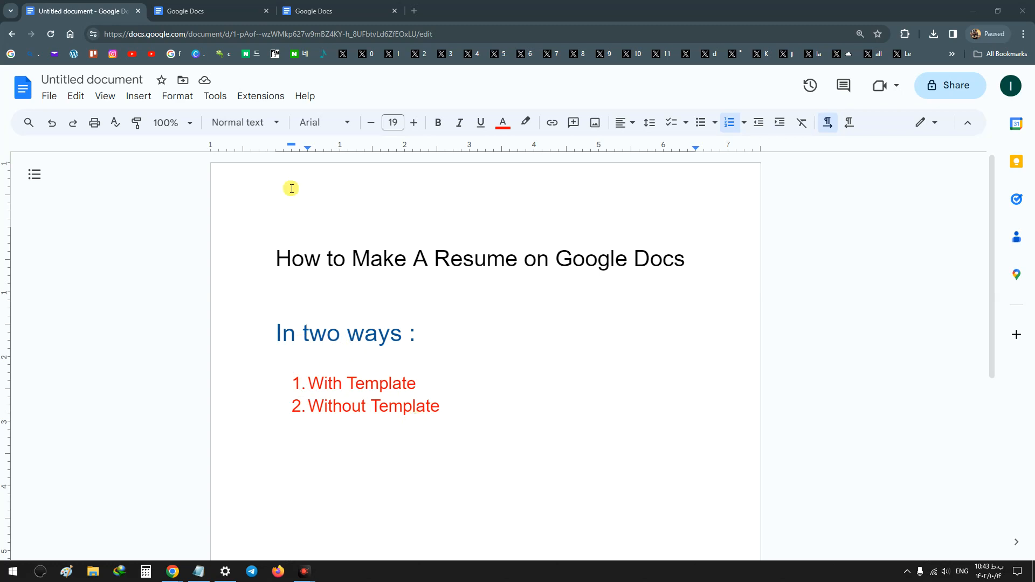
- Create a new resume document from the Swiss resume template in the Docs template gallery
click(195, 5)
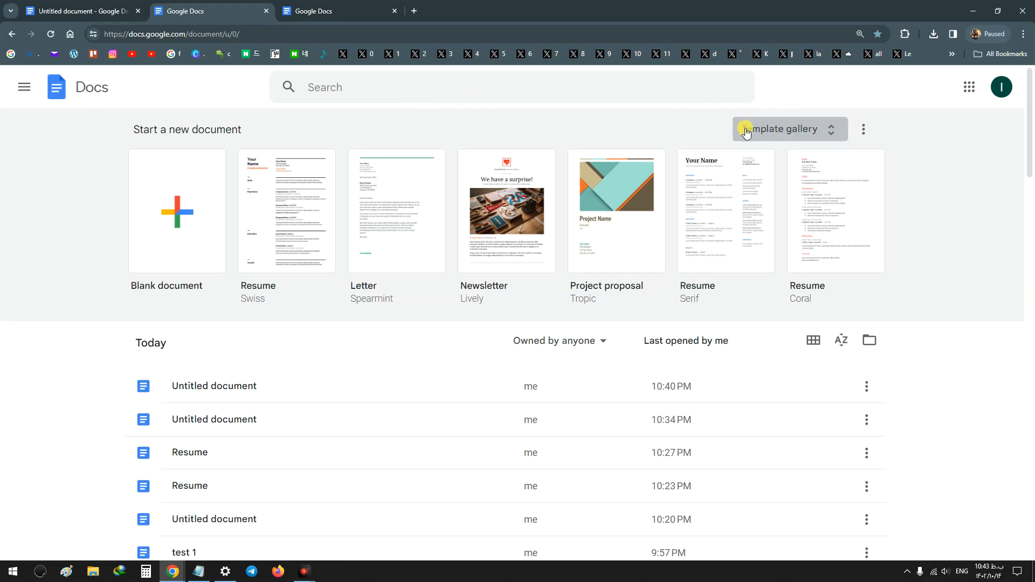
click(791, 133)
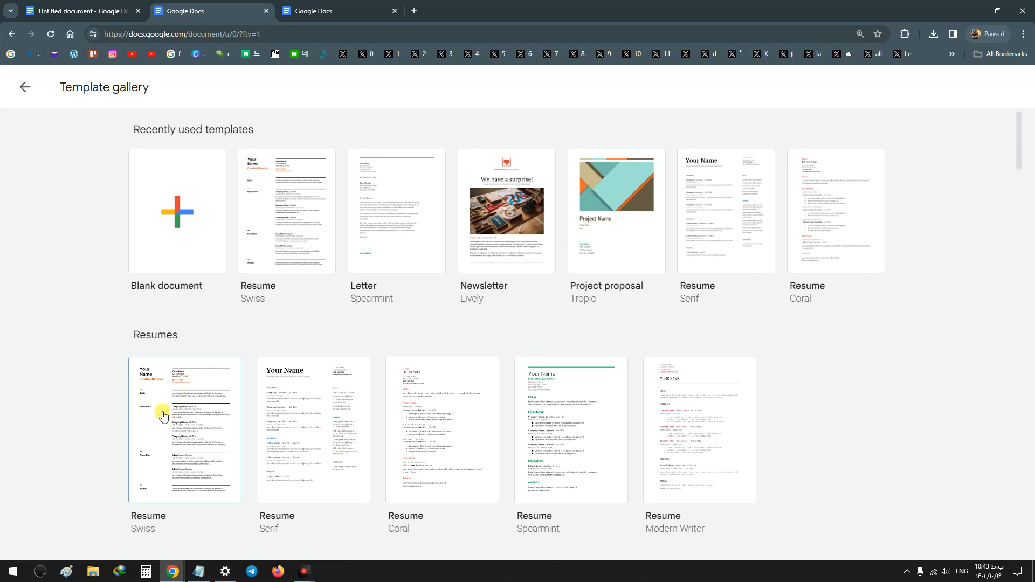
click(178, 404)
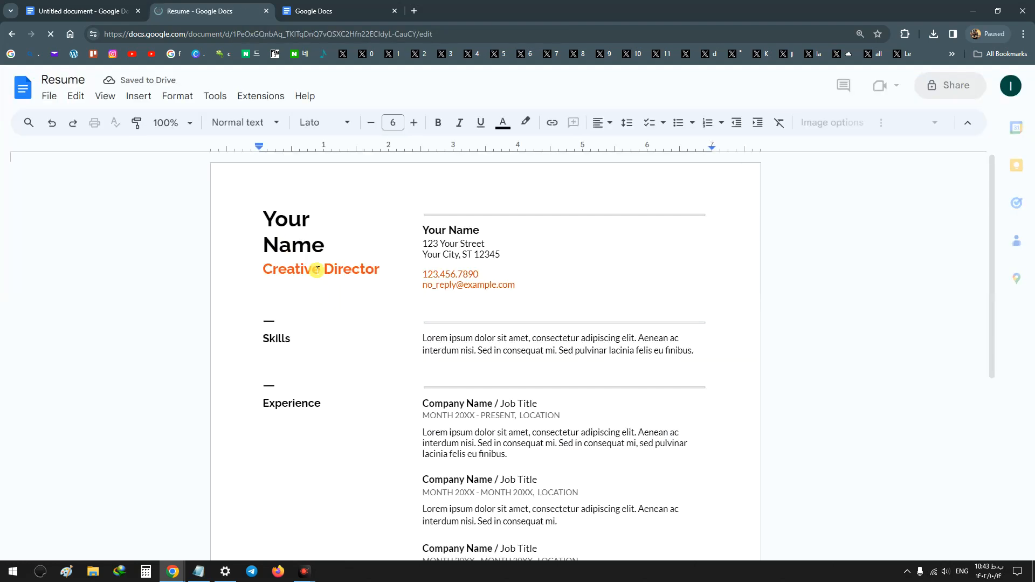
- Examine the resume template's name and contact block and its Skills, Experience and Education sections
scroll(455, 397, down, 6)
scroll(423, 388, up, 6)
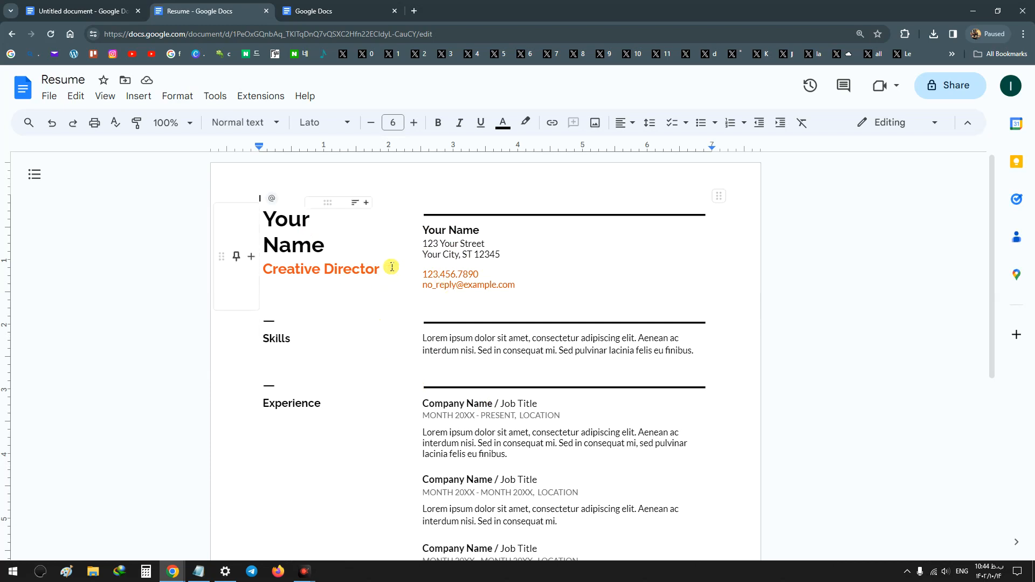
scroll(433, 299, down, 2)
scroll(419, 292, up, 2)
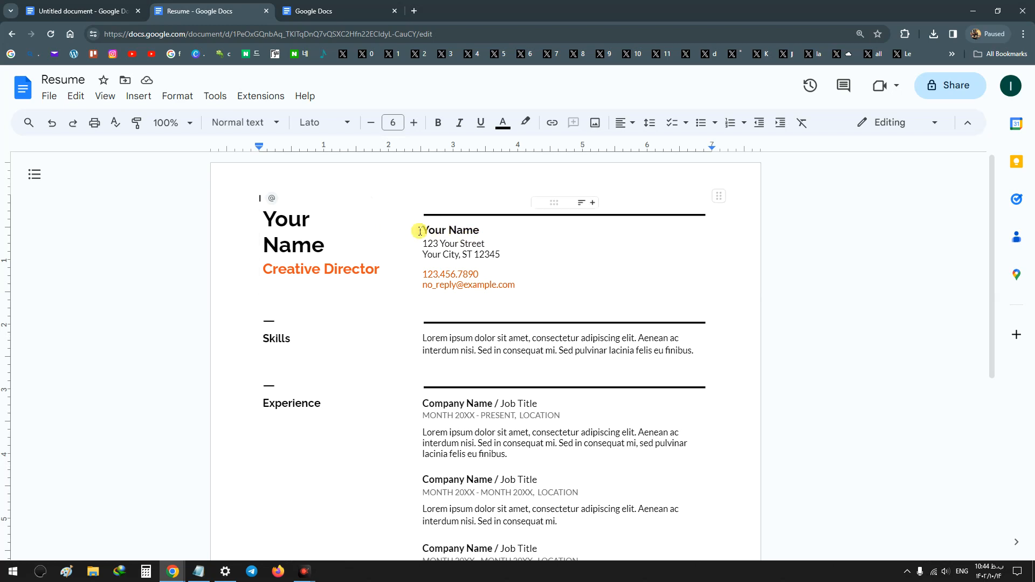
scroll(449, 326, down, 2)
scroll(429, 316, up, 2)
scroll(453, 254, down, 2)
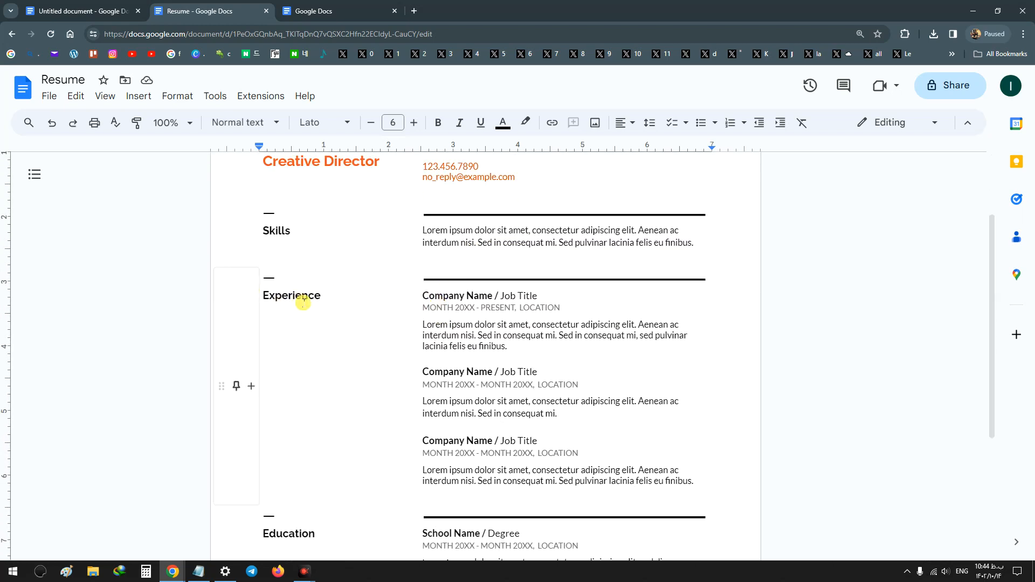
scroll(293, 416, down, 2)
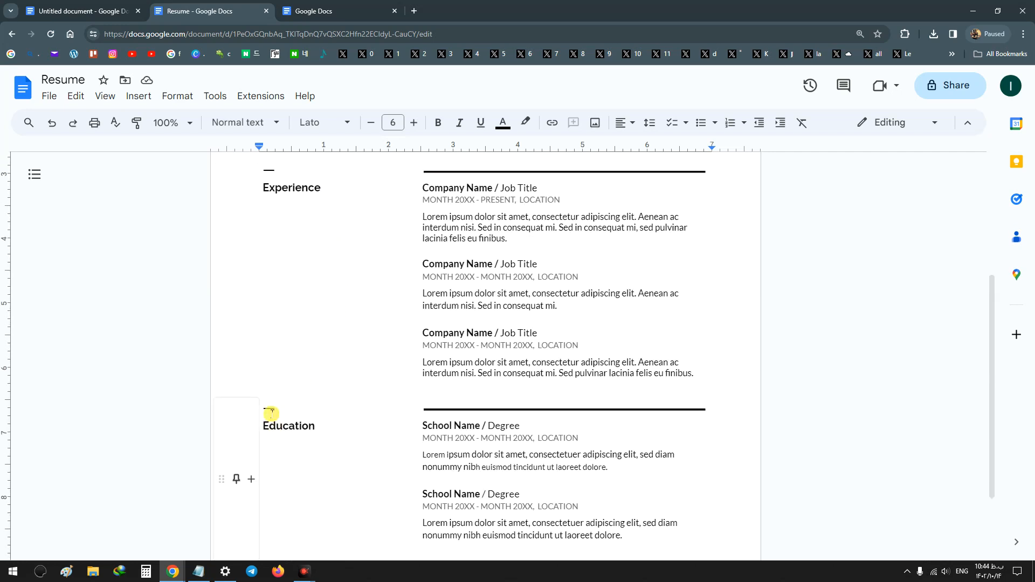
scroll(326, 471, down, 2)
scroll(452, 416, up, 7)
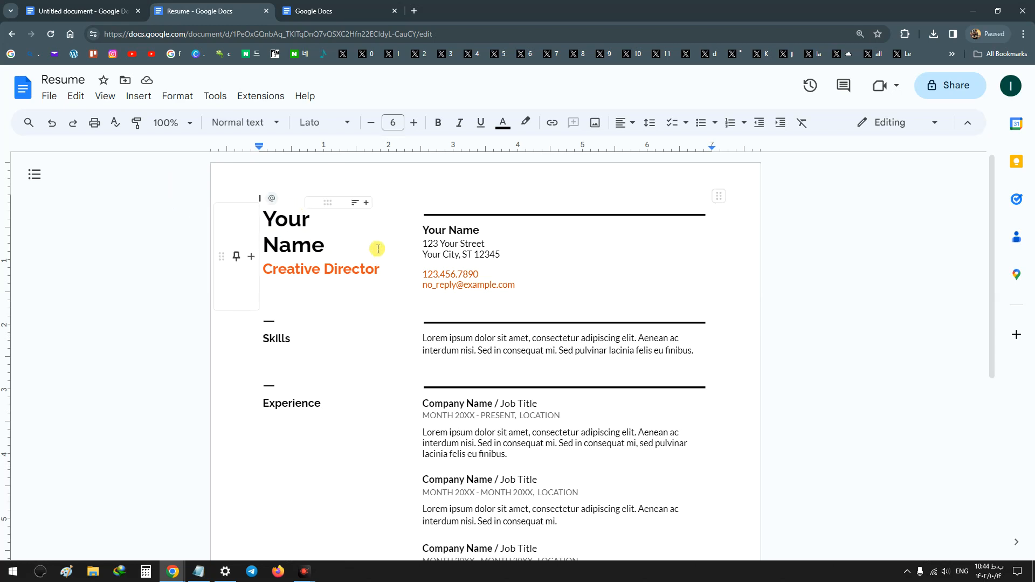
- Download the resume as a PDF document and open the downloaded file to review its page
click(51, 97)
mouse_move(100, 244)
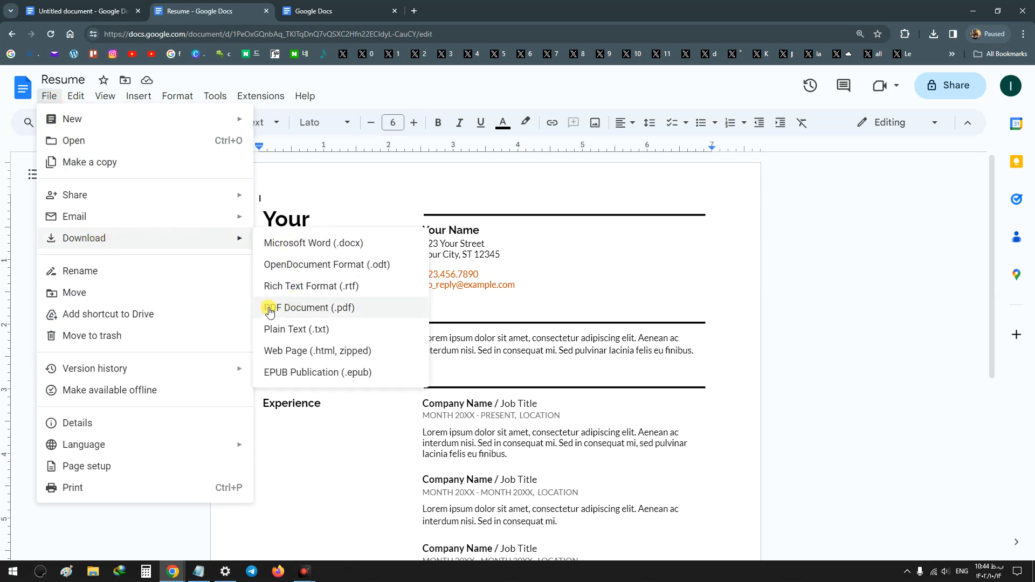
click(344, 314)
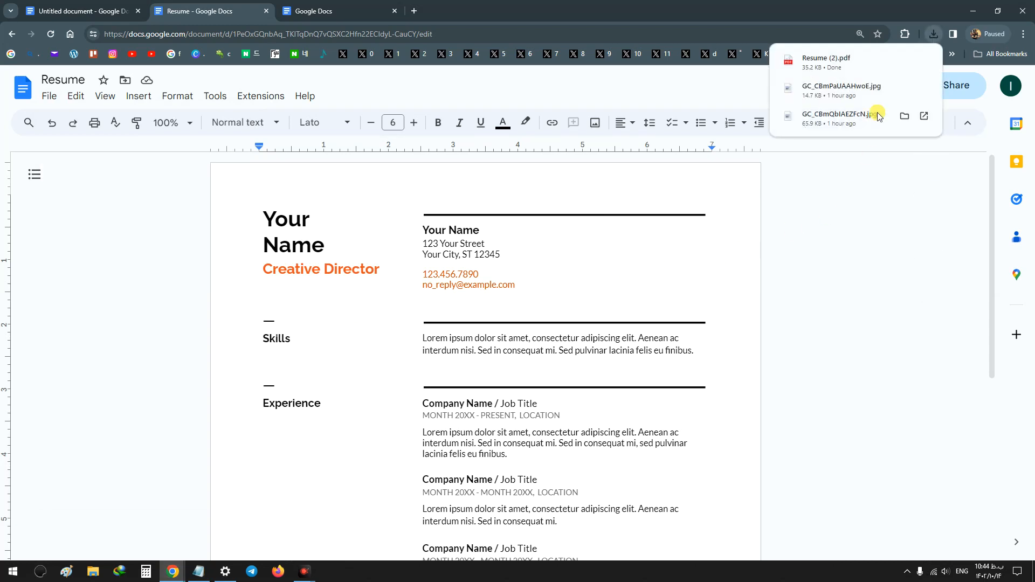
click(827, 65)
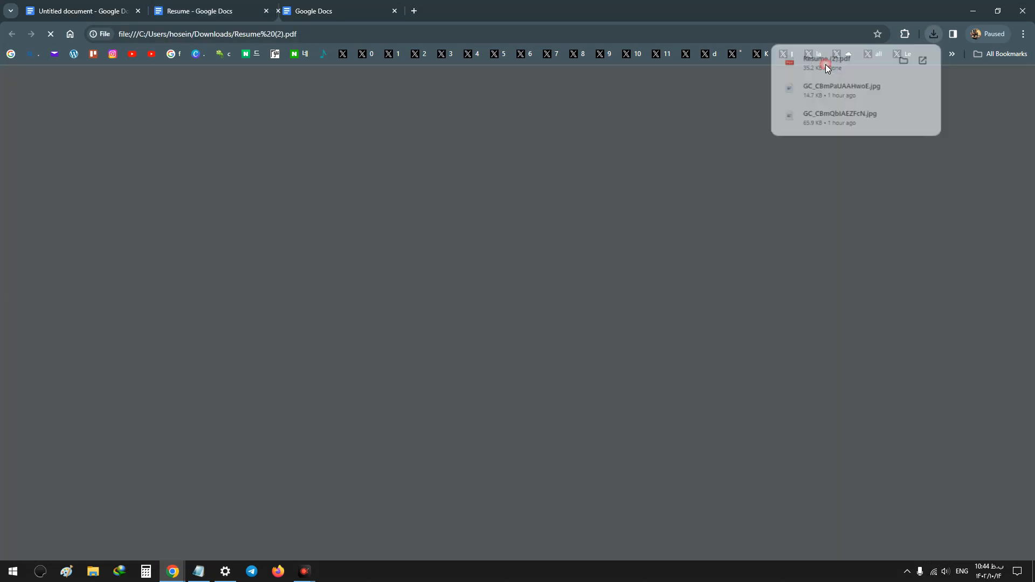
scroll(486, 292, down, 2)
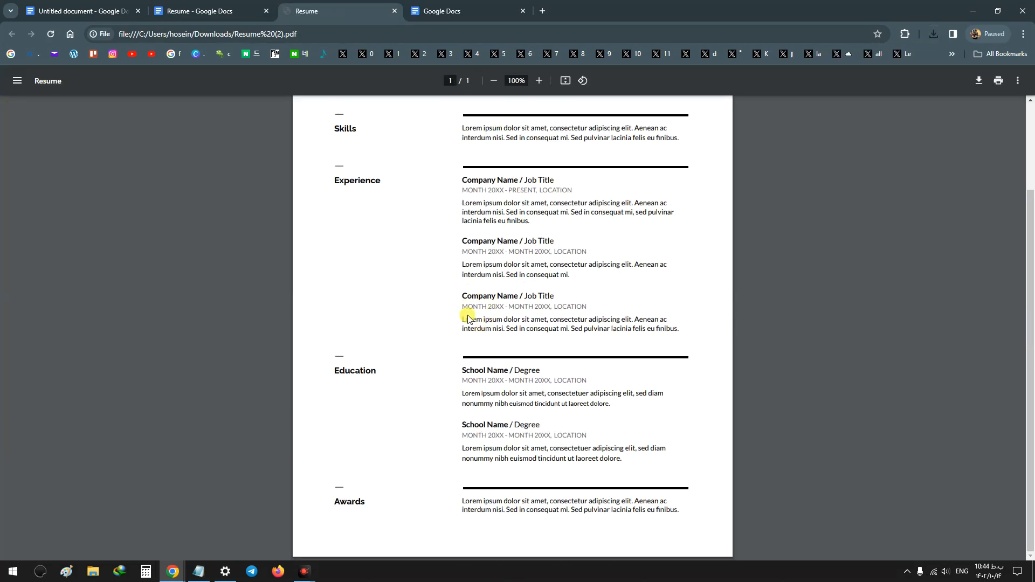
scroll(469, 318, up, 2)
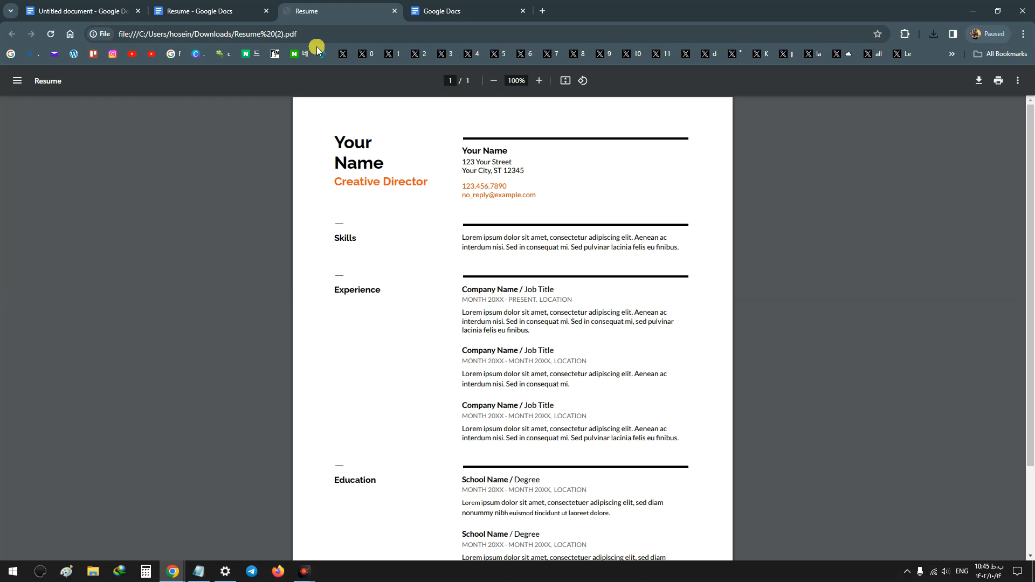
- Return to the Docs home page and create a blank document
click(431, 8)
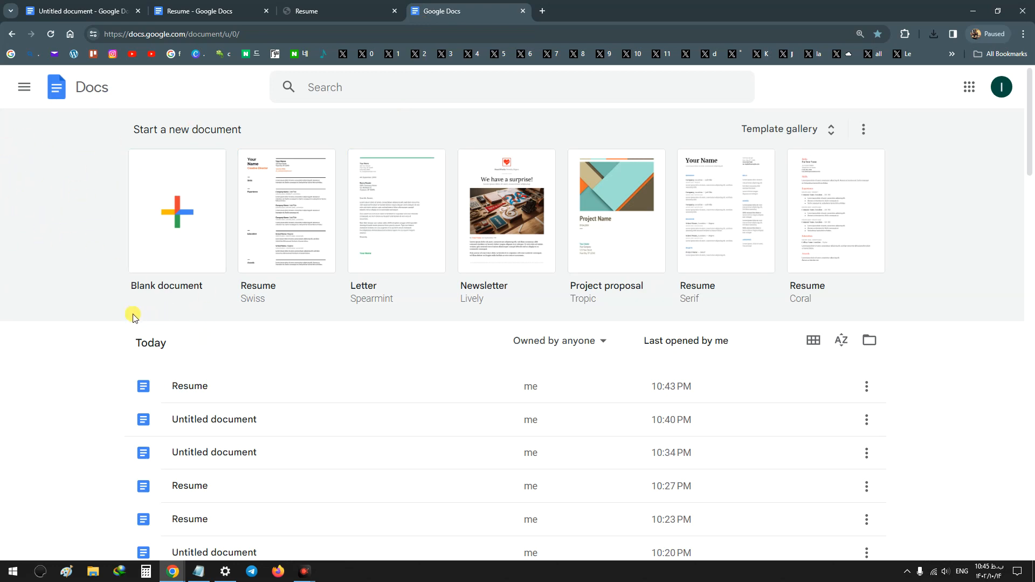
click(181, 221)
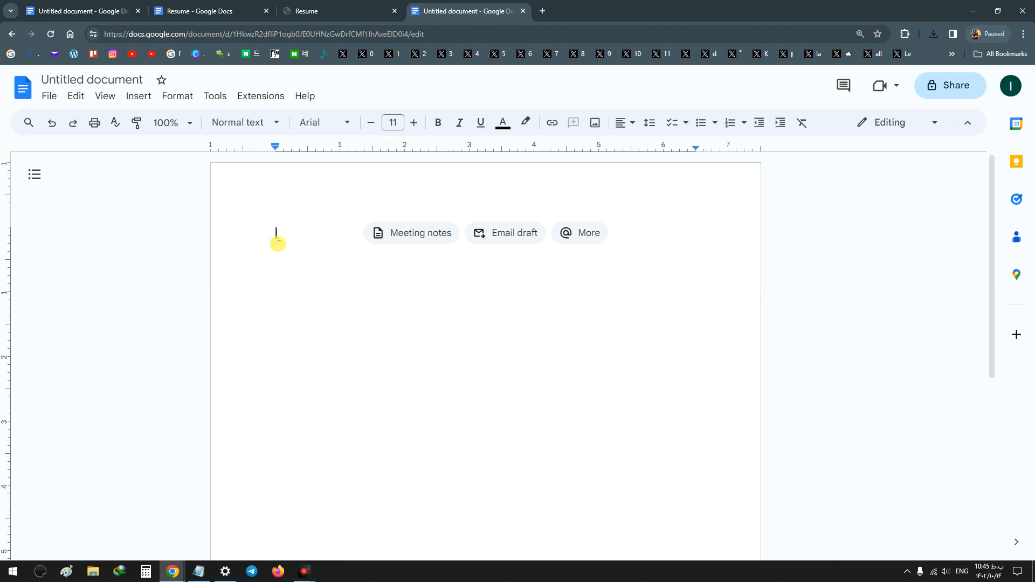
- Accept the page setup with portrait Letter pages and 1-inch margins, and set the line spacing to 1.5
click(50, 98)
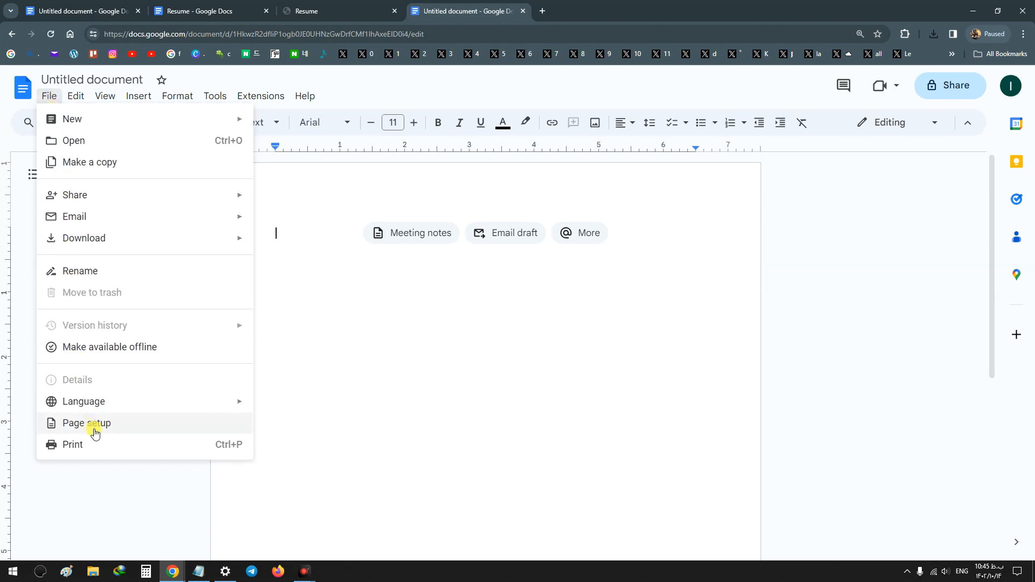
click(170, 425)
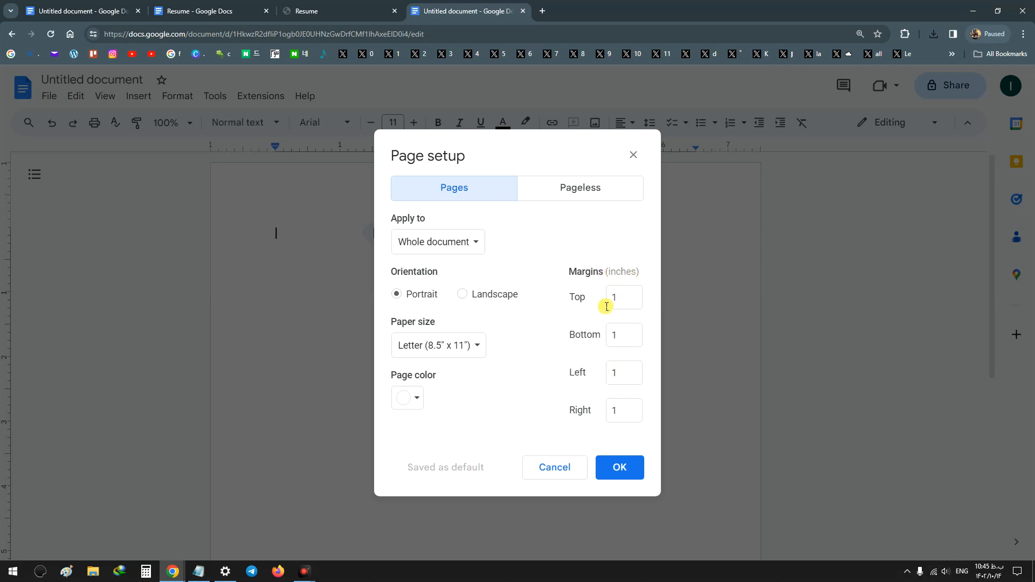
click(620, 468)
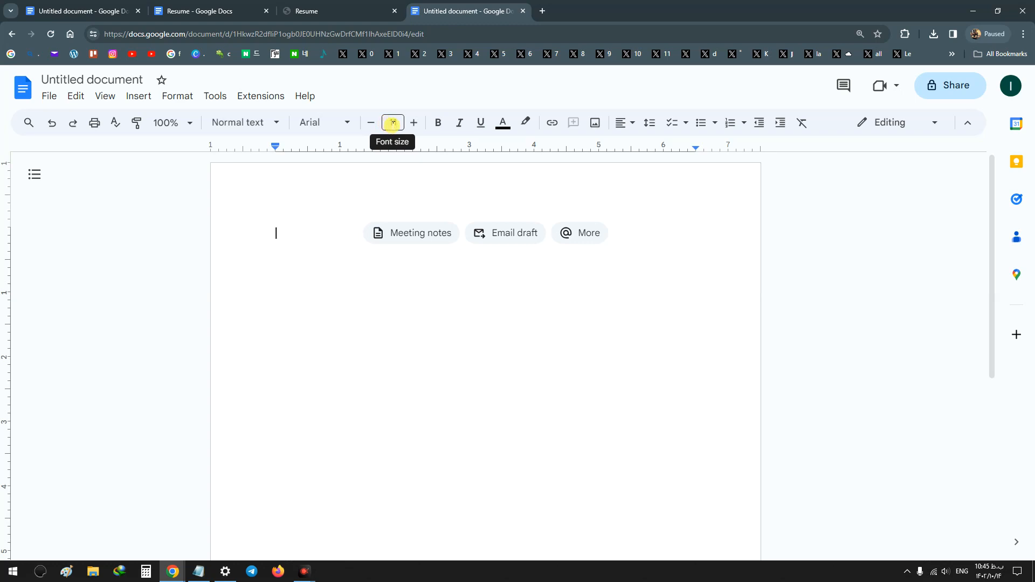
click(646, 128)
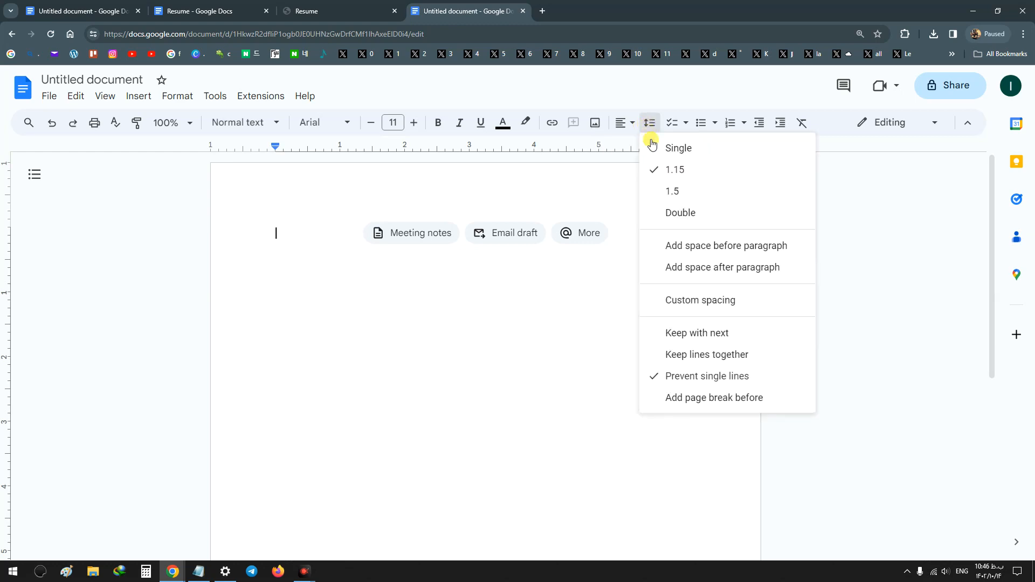
click(680, 193)
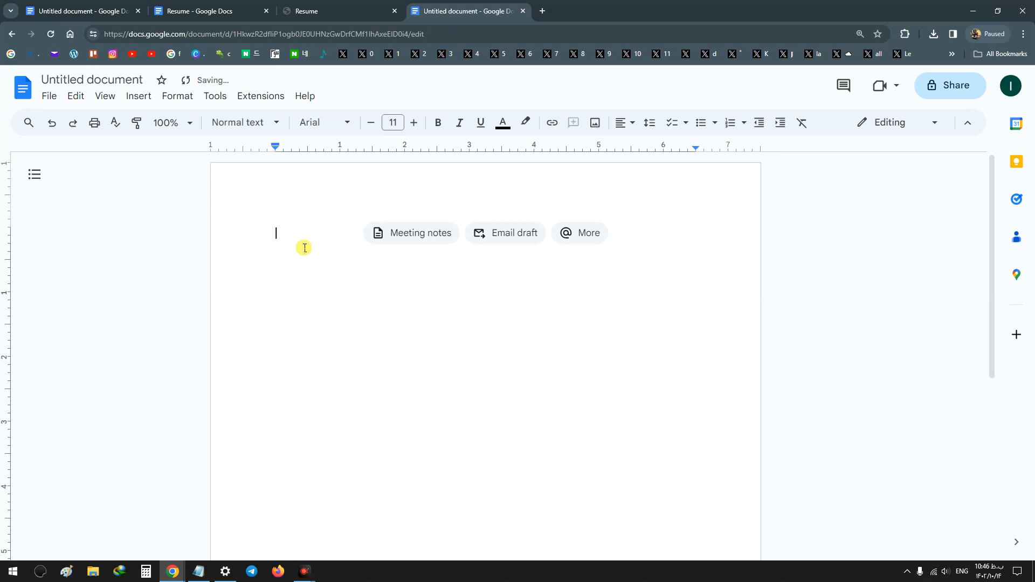
- Switch to Notepad for the selected resume outline text and paste it into the blank Google Docs document
click(198, 571)
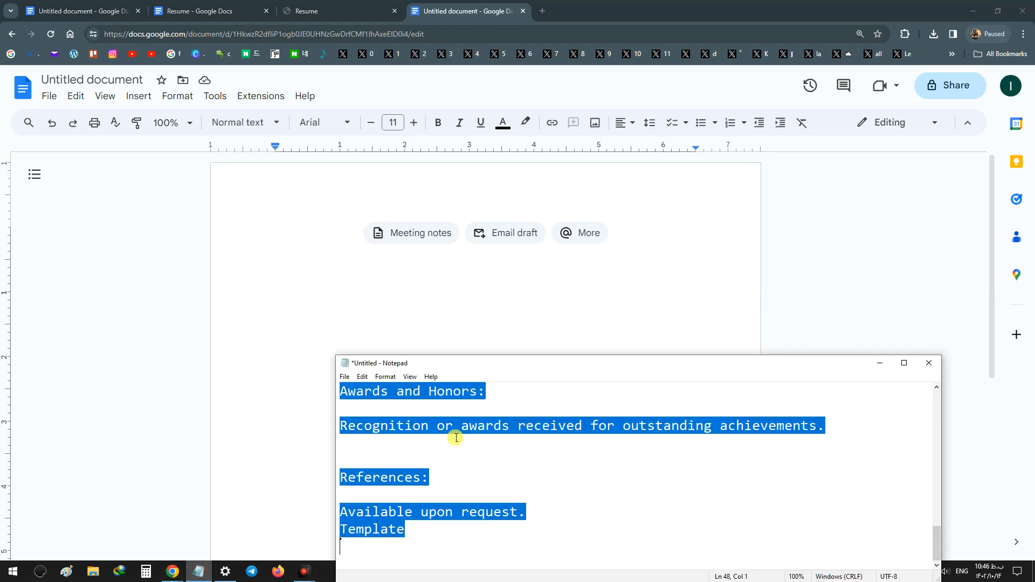
click(454, 252)
click(382, 253)
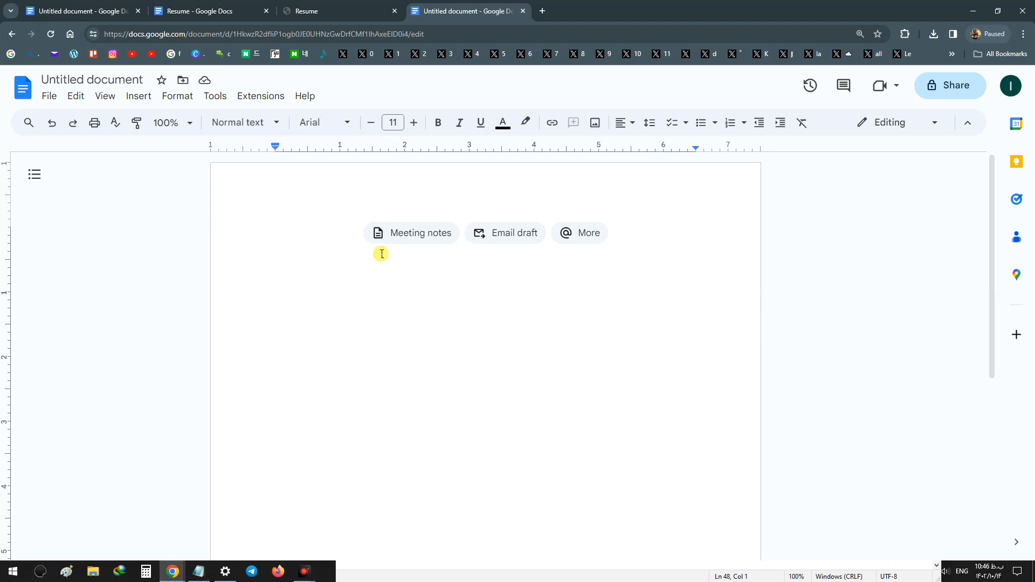
key(ctrl+v)
scroll(381, 253, up, 15)
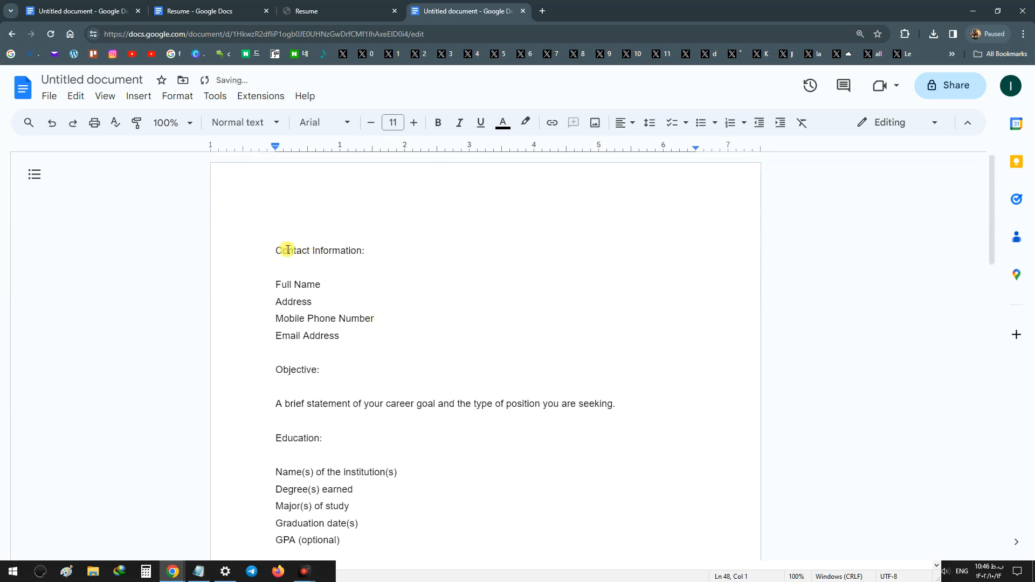
- Make the headings "Contact Information:", "Objective:" and "Education:" bold
drag(275, 250, 365, 253)
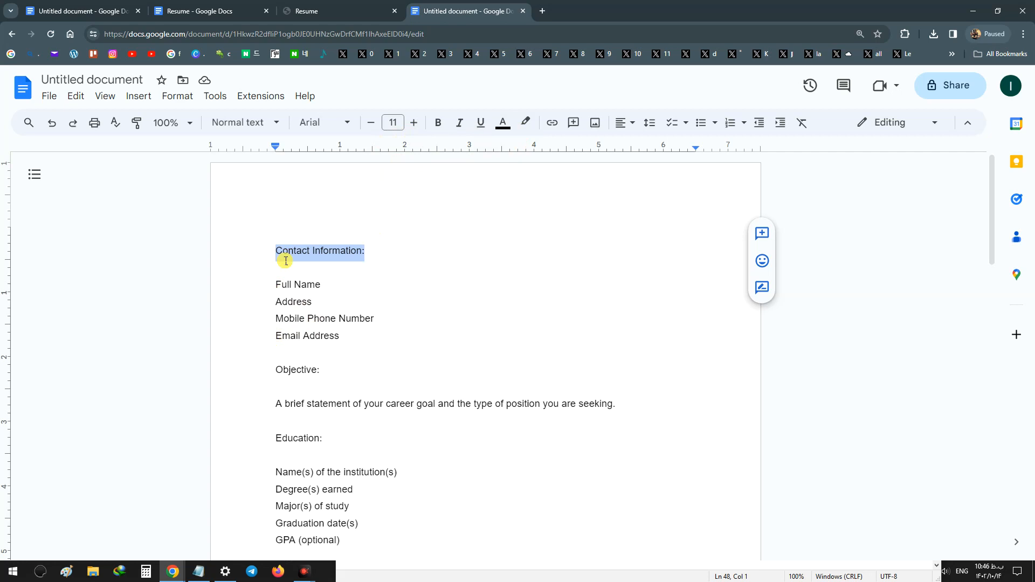
key(ctrl+b)
click(356, 280)
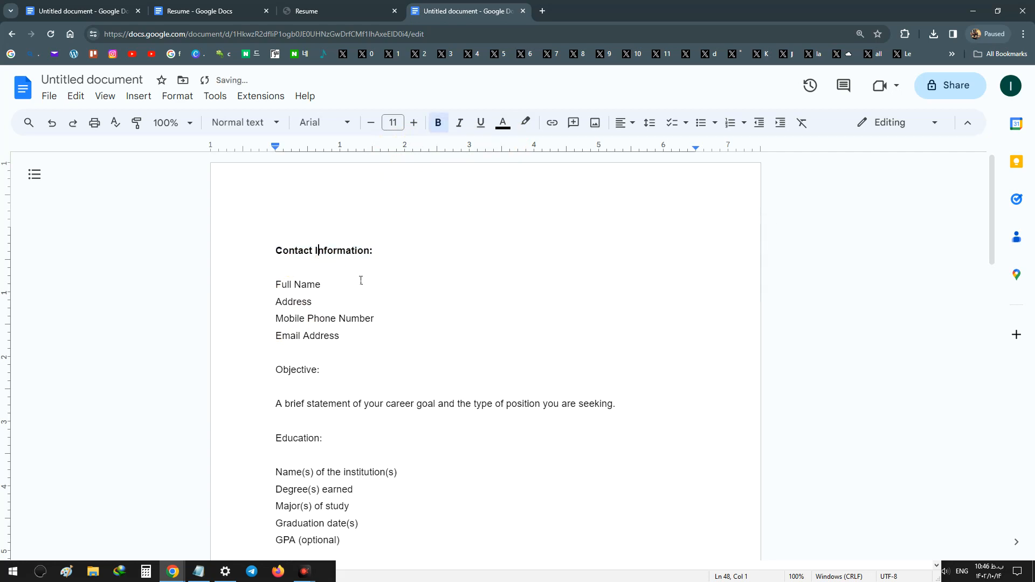
scroll(300, 296, down, 2)
drag(268, 262, 333, 265)
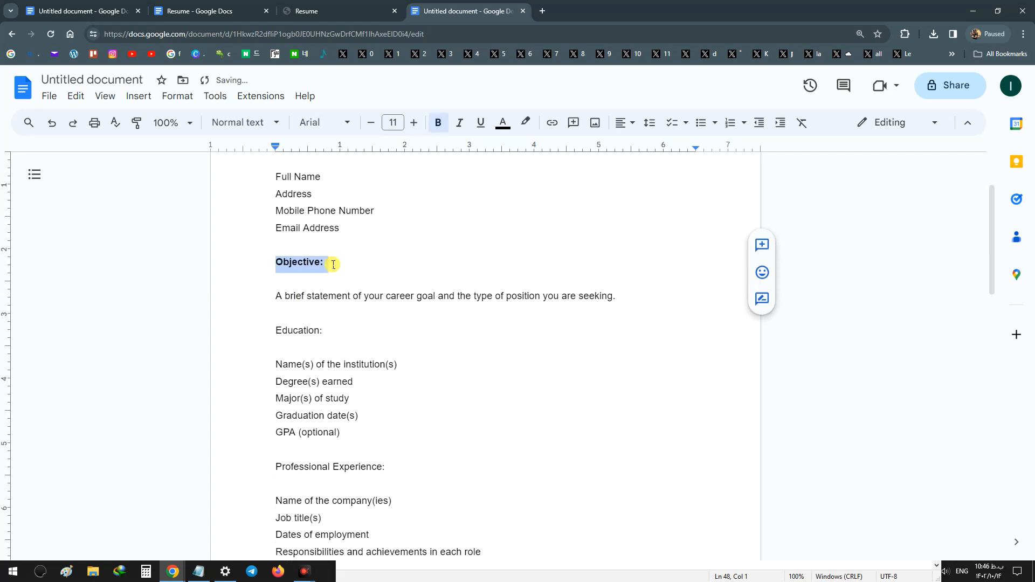
drag(271, 330, 331, 332)
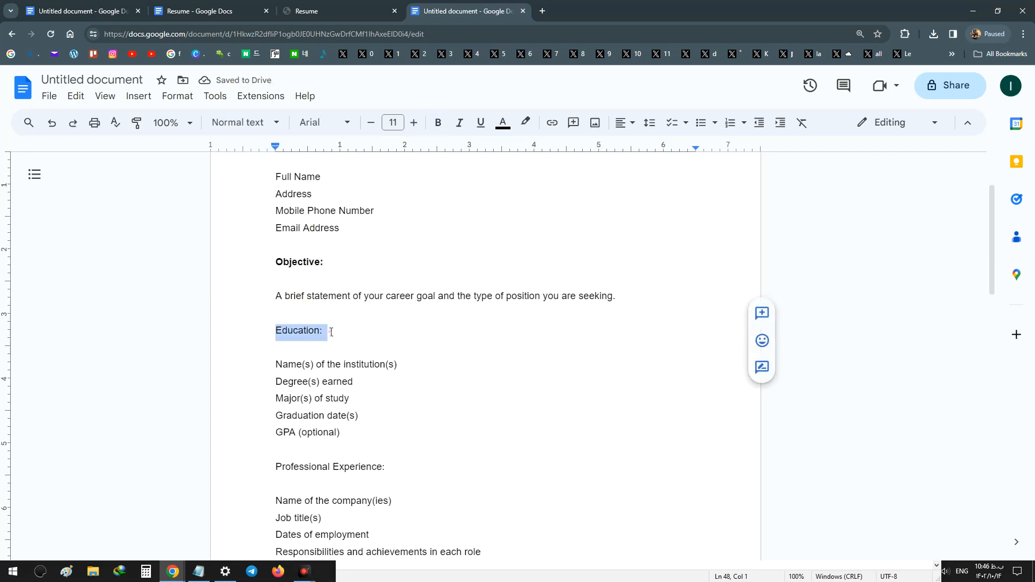
key(ctrl+b)
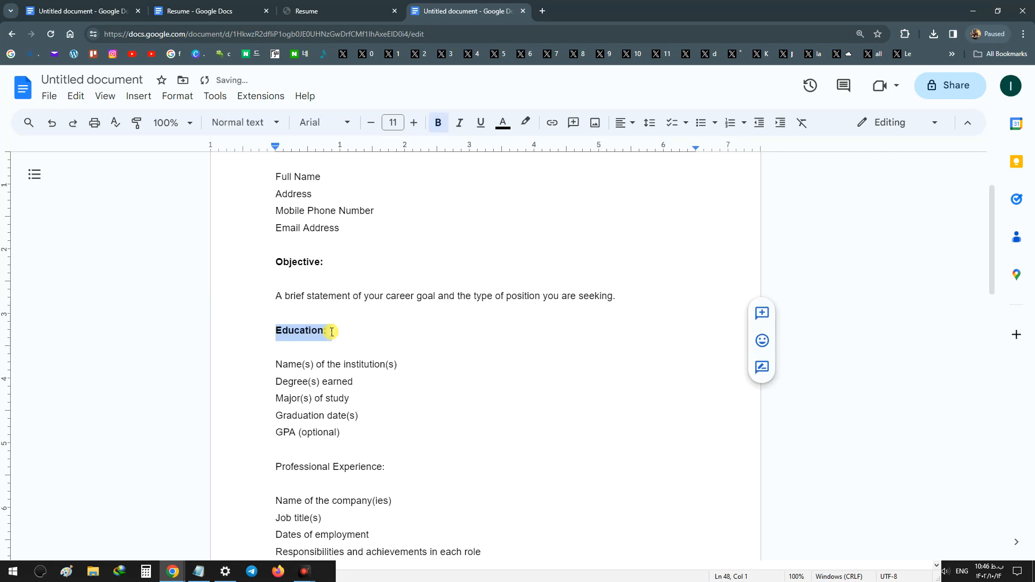
- Make the headings "Professional Experience:" and "Skills:" bold
scroll(331, 332, down, 2)
drag(275, 358, 393, 363)
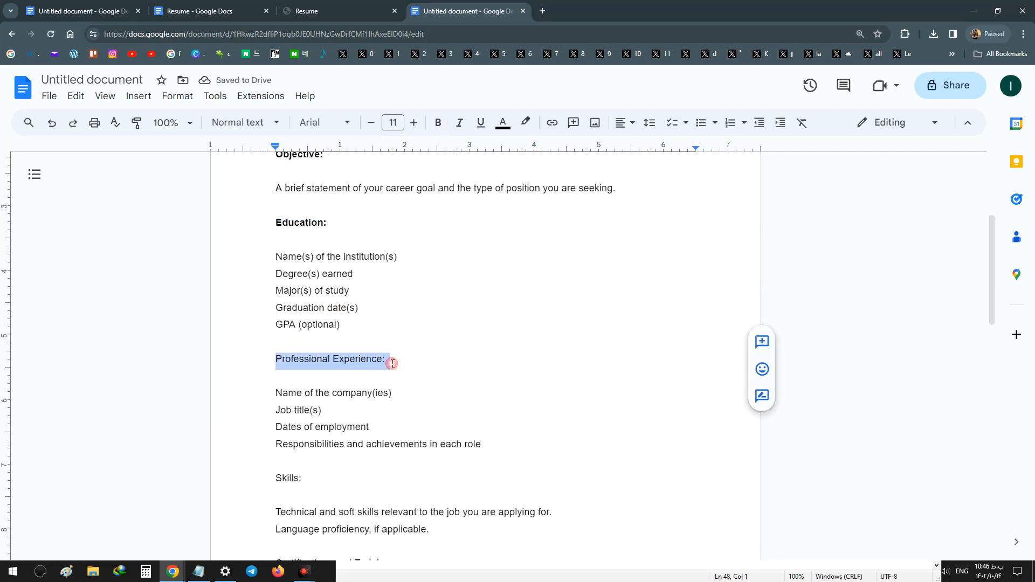
key(ctrl+b)
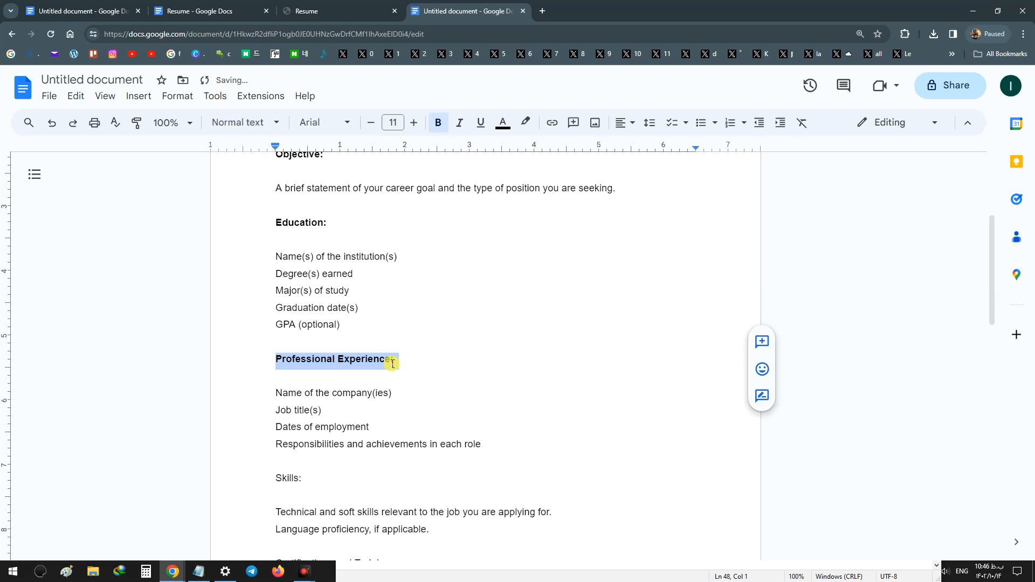
scroll(392, 364, down, 2)
drag(277, 353, 316, 370)
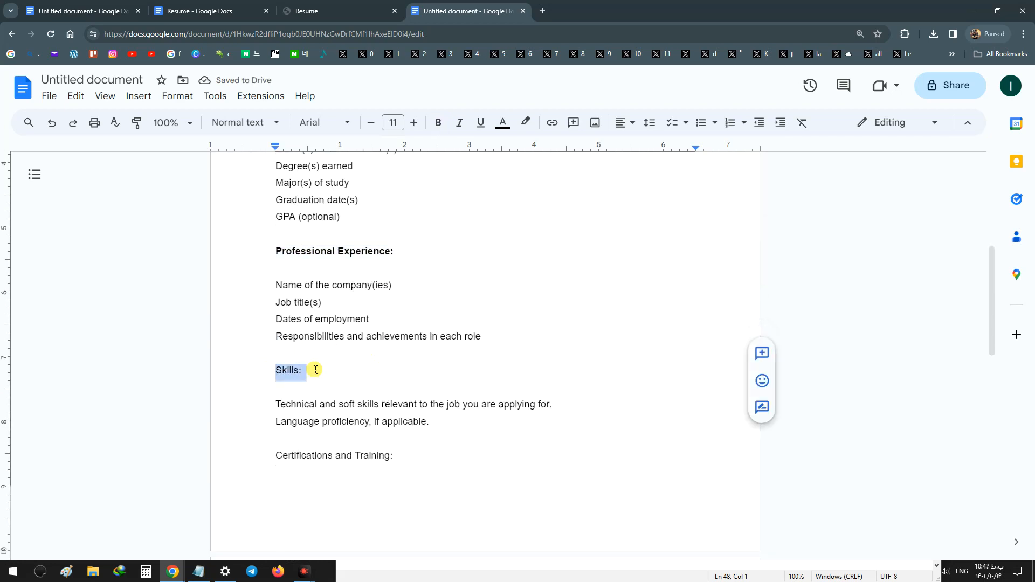
key(ctrl+b)
- Make the headings "Certifications and Training:" and "Awards and Honors:" bold
scroll(316, 370, down, 4)
drag(275, 240, 395, 247)
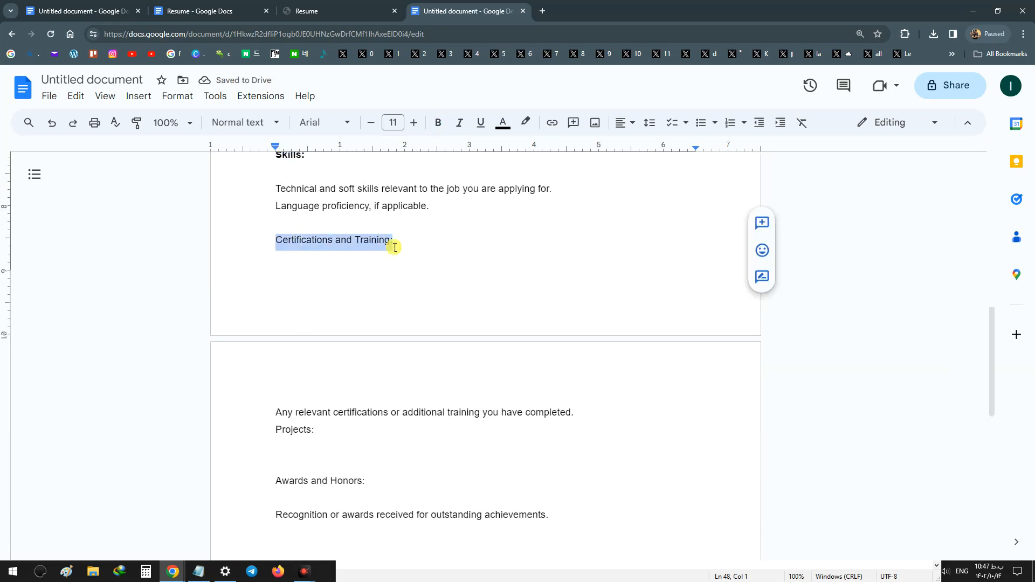
key(ctrl+b)
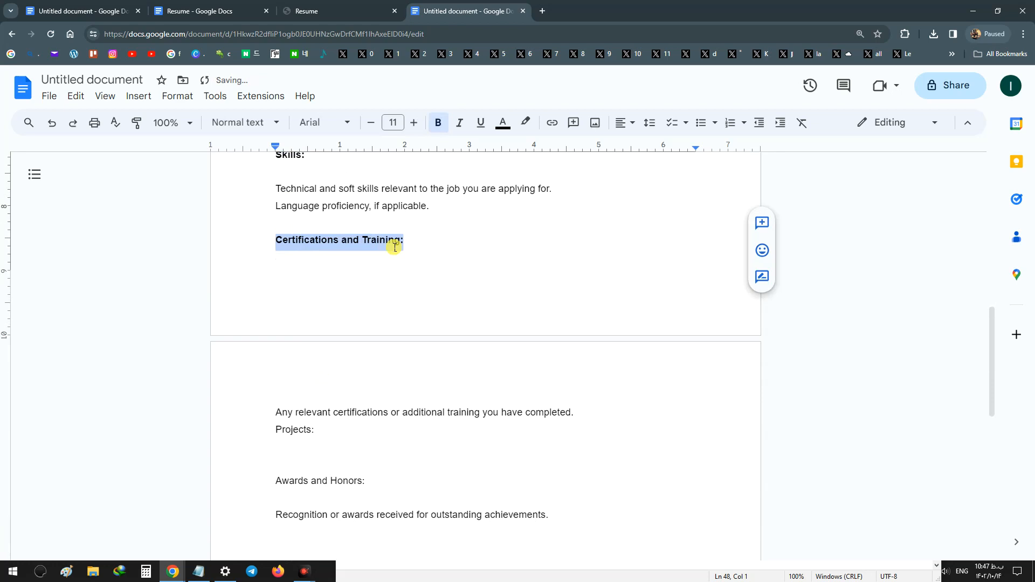
scroll(395, 246, down, 2)
drag(273, 372, 375, 376)
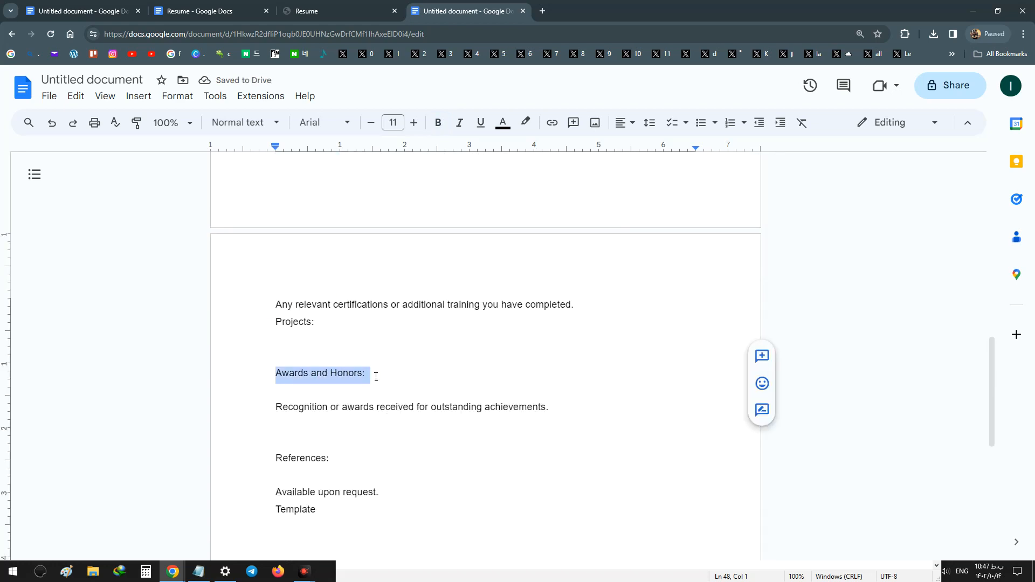
key(ctrl+b)
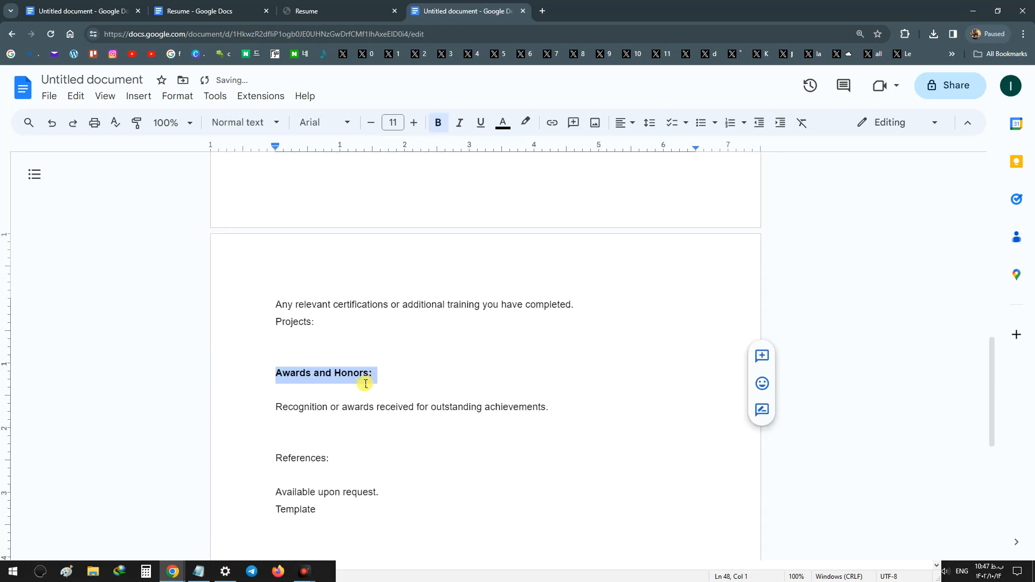
- Make the heading "References:" bold
scroll(335, 367, down, 2)
drag(271, 352, 350, 351)
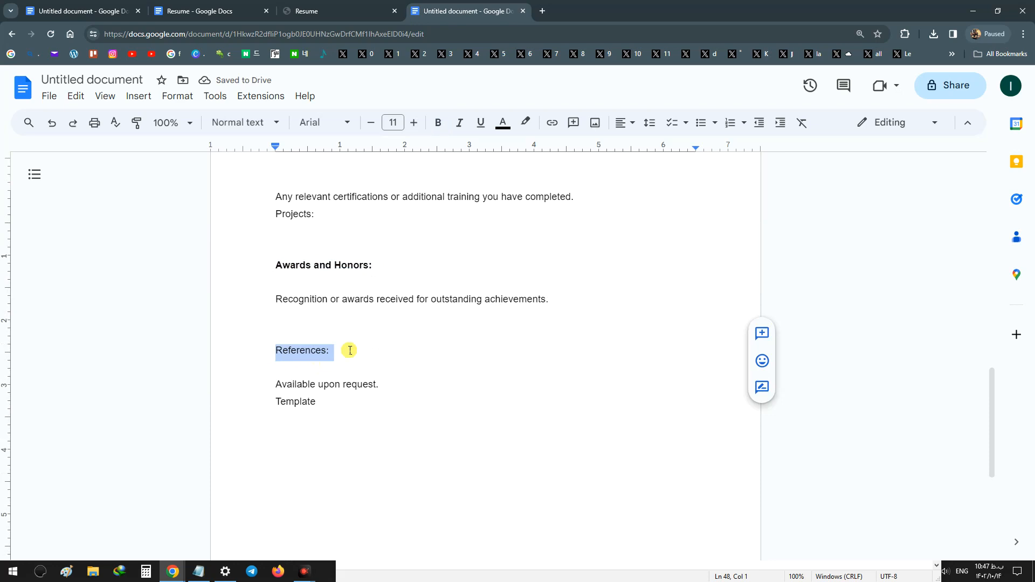
key(ctrl+b)
- Start a new drawing on the blank line below "Email Address" and draw a horizontal line about 3 inches long
scroll(367, 318, up, 12)
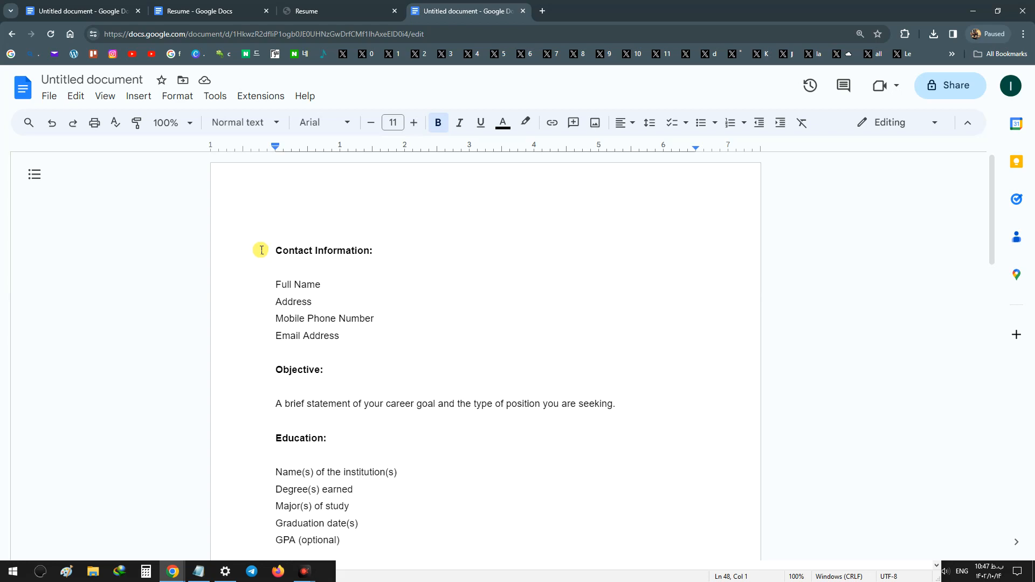
click(277, 348)
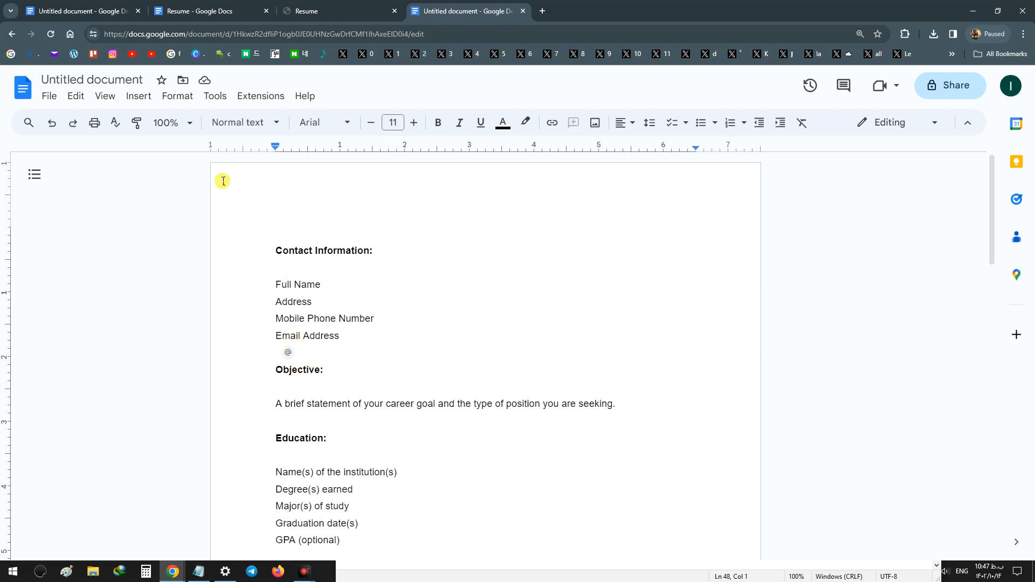
click(144, 101)
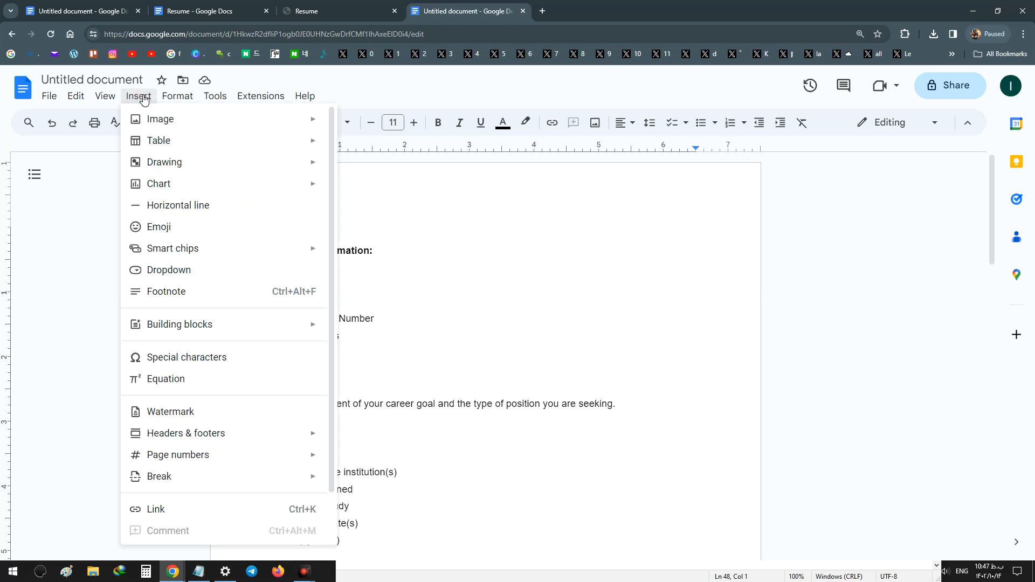
mouse_move(155, 162)
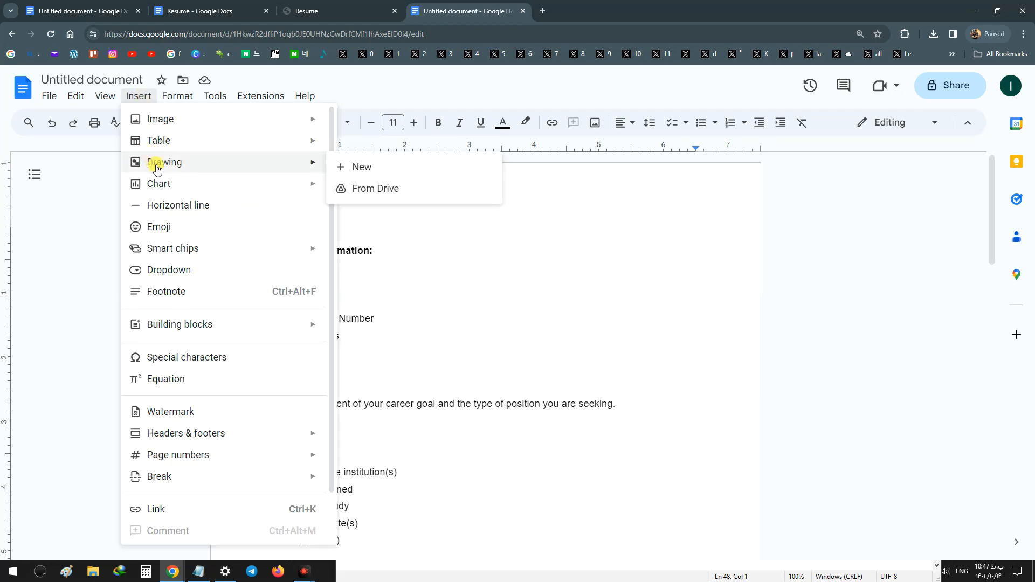
click(354, 168)
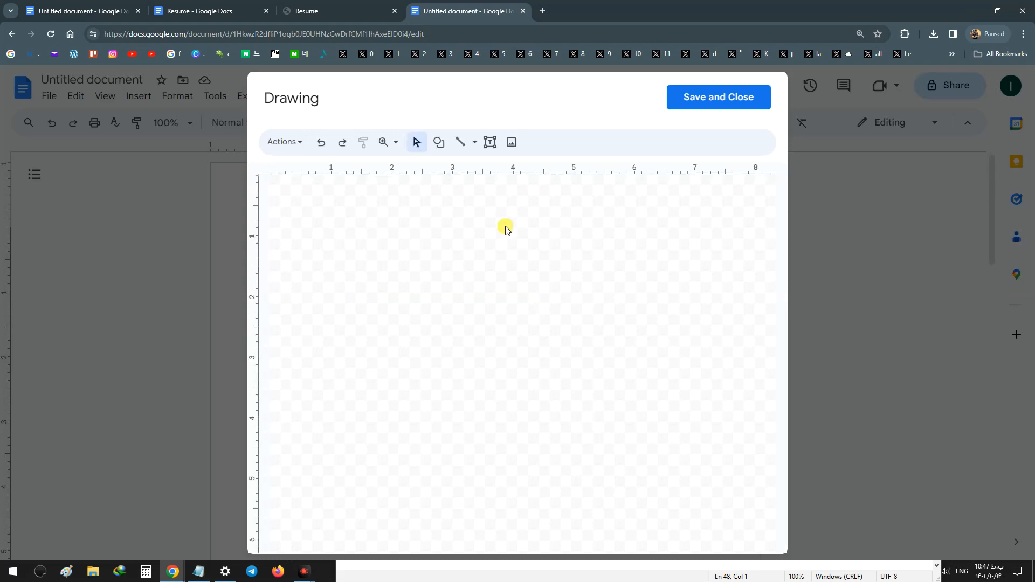
click(461, 147)
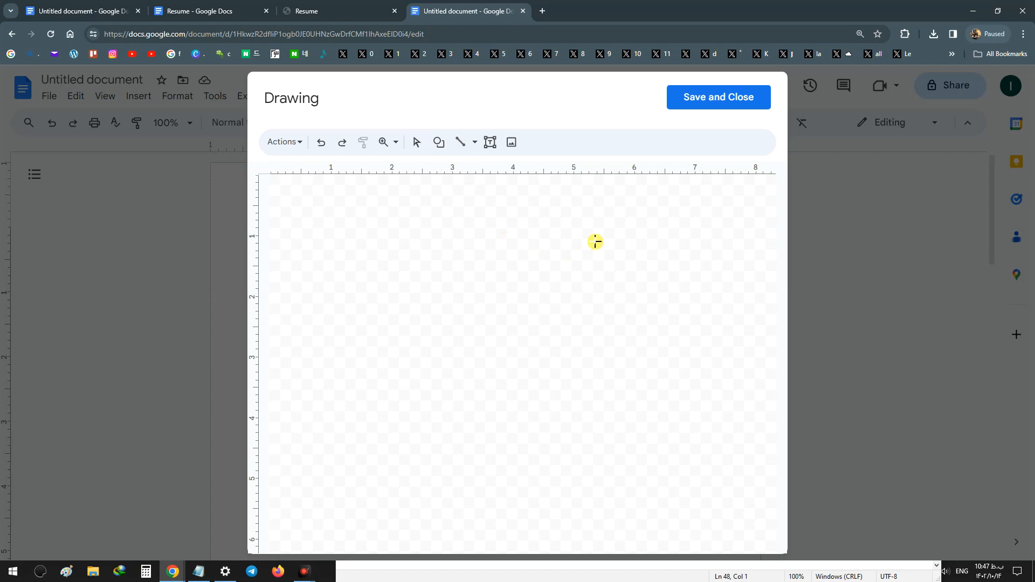
drag(600, 237, 415, 238)
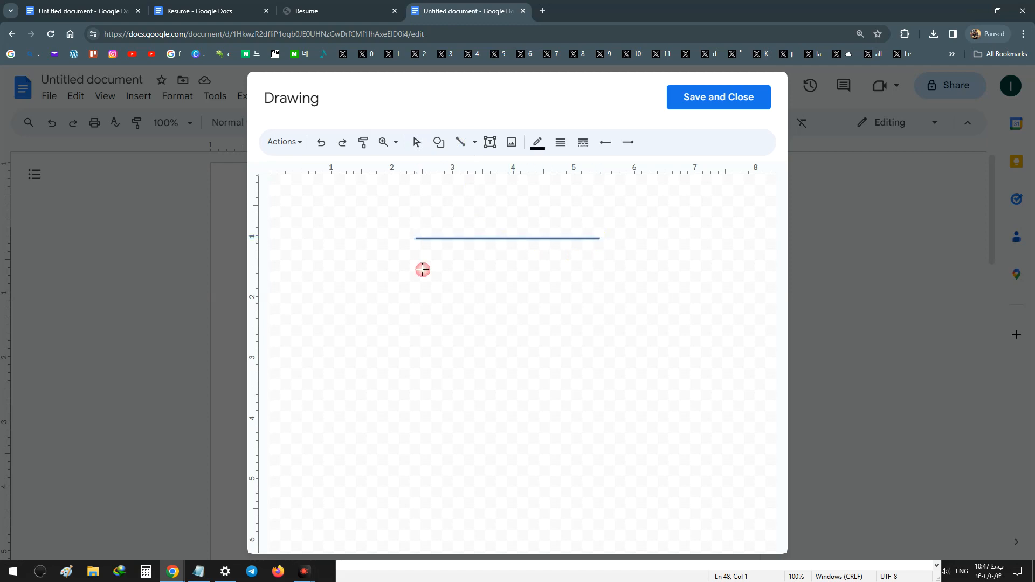
- Set the drawn line's weight to 4px and save the drawing into the document
click(560, 143)
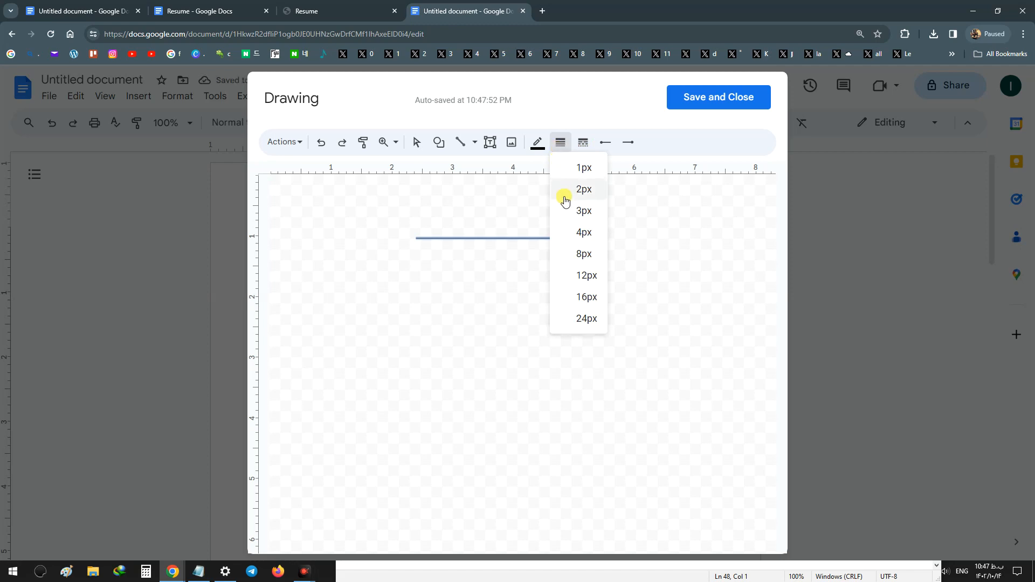
click(573, 229)
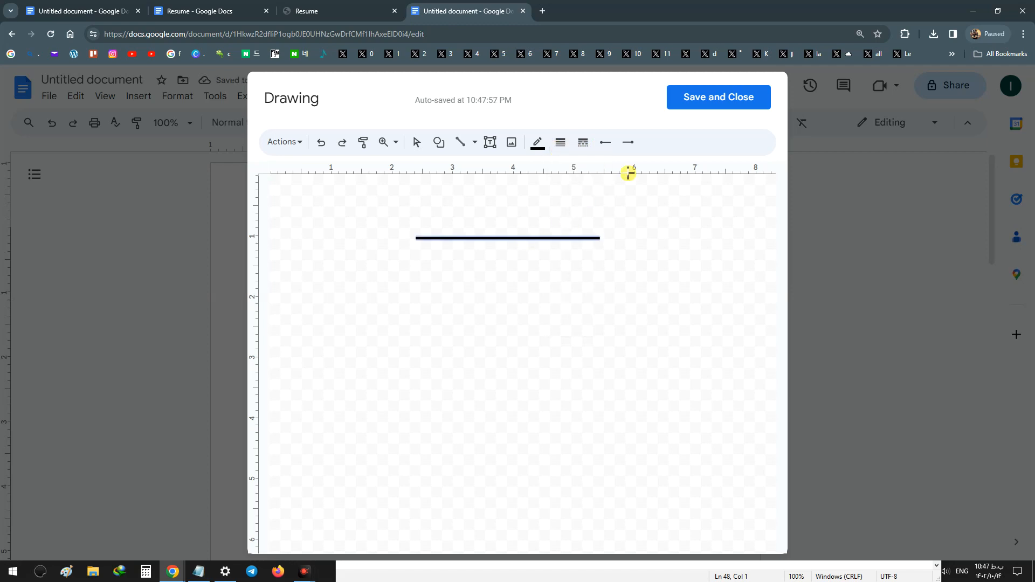
click(706, 104)
- Copy the divider line and paste it into the blank lines above "Education:" and "Professional Experience:"
click(382, 354)
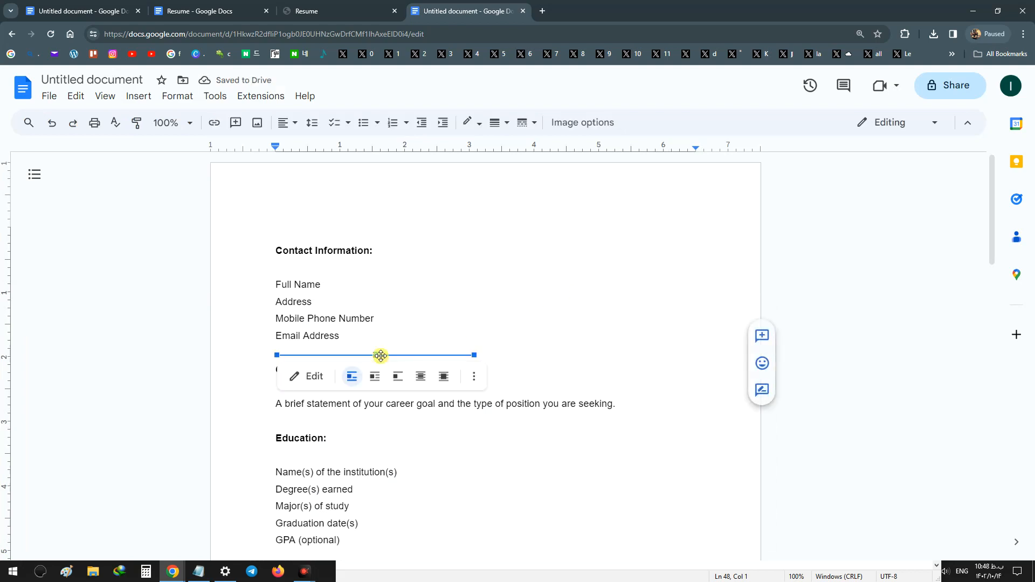
click(330, 426)
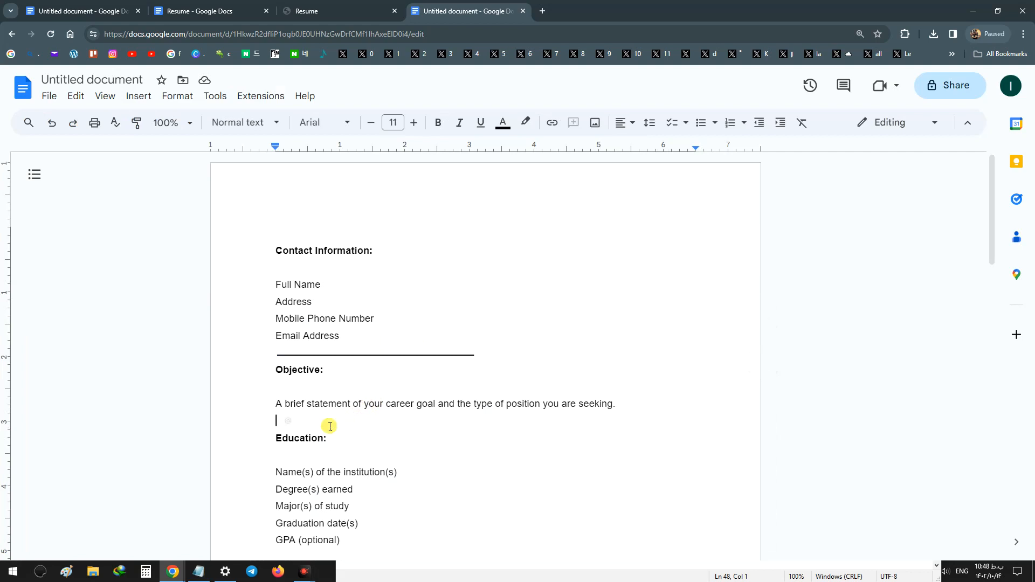
key(ctrl+v)
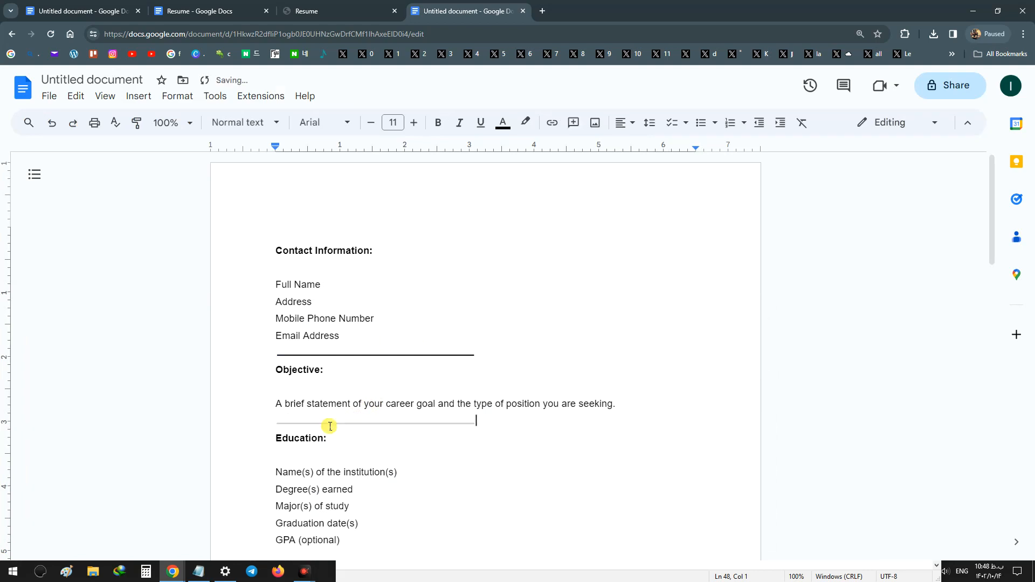
scroll(334, 410, down, 4)
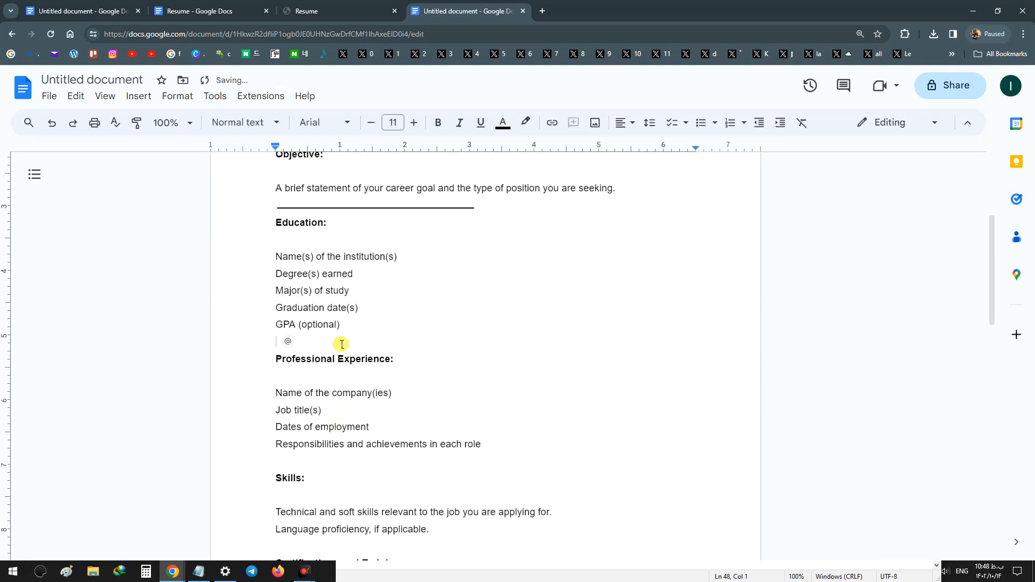
key(ctrl+v)
- Paste the divider line into the blank lines above "Skills:" and "Certifications and Training:"
click(330, 466)
click(334, 462)
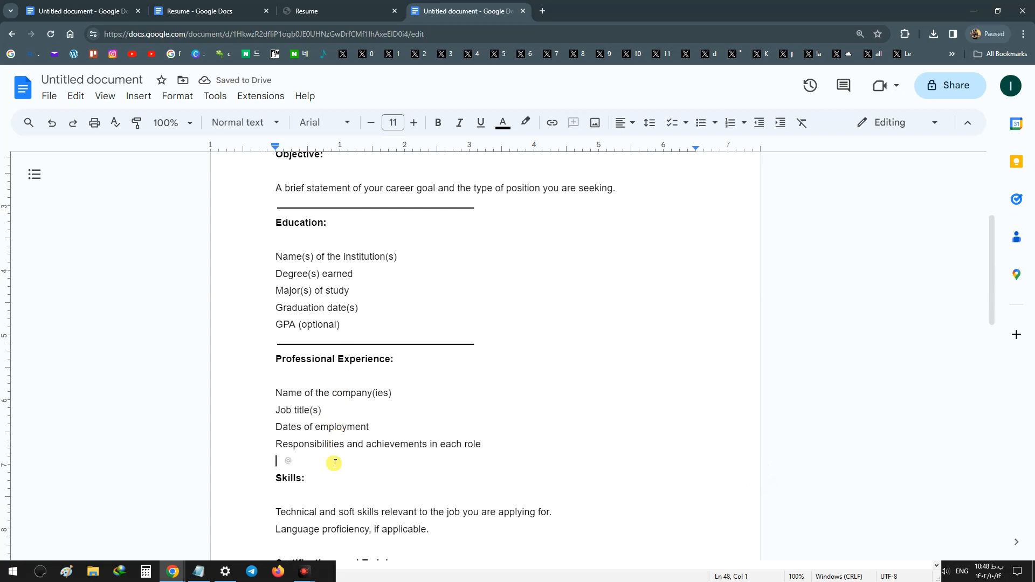
key(ctrl+v)
scroll(333, 462, down, 2)
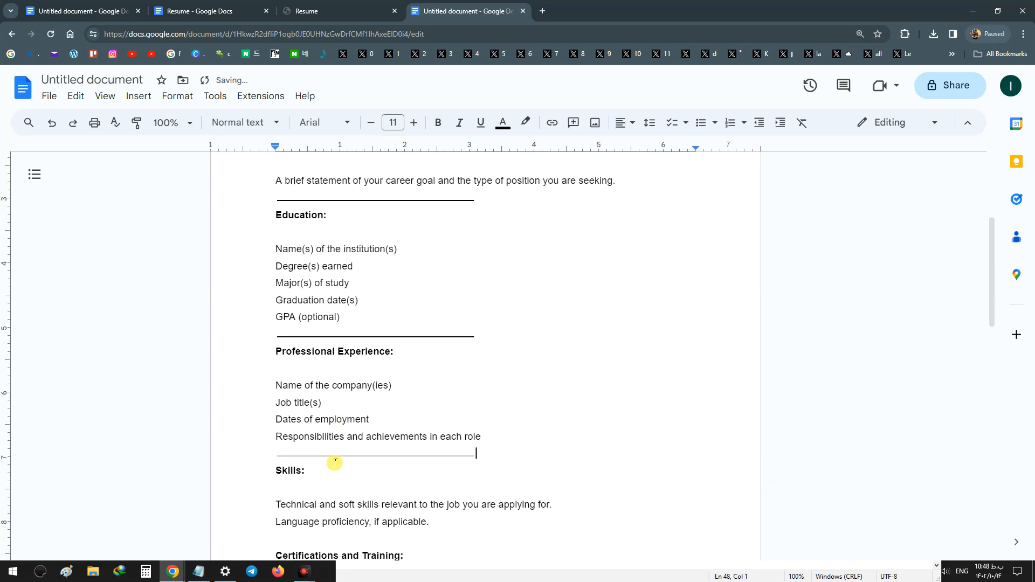
click(319, 441)
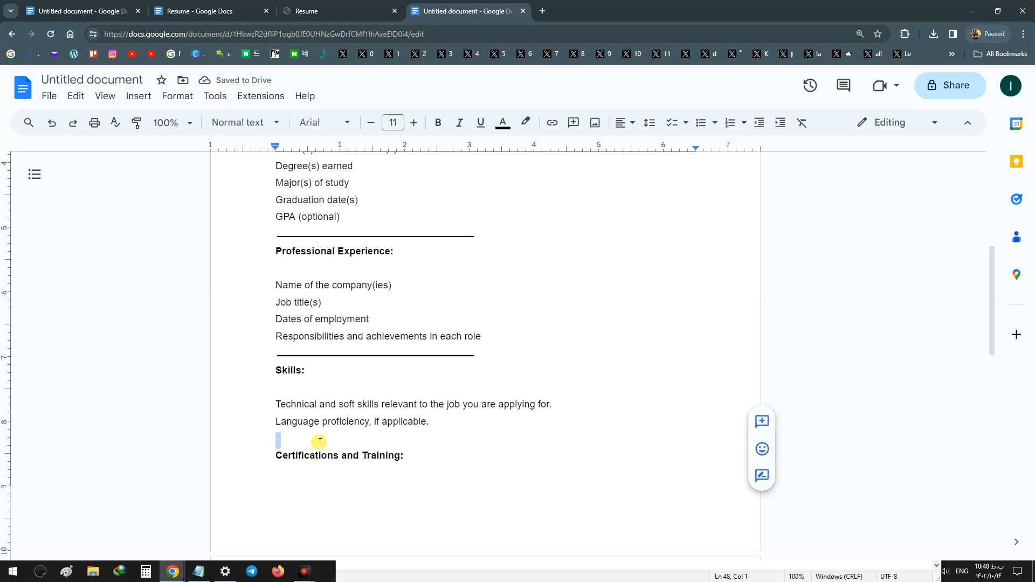
click(326, 438)
key(ctrl+v)
- Paste the divider line into the blank lines directly above "Awards and Honors:" and "References:"
scroll(326, 439, down, 6)
scroll(336, 428, up, 2)
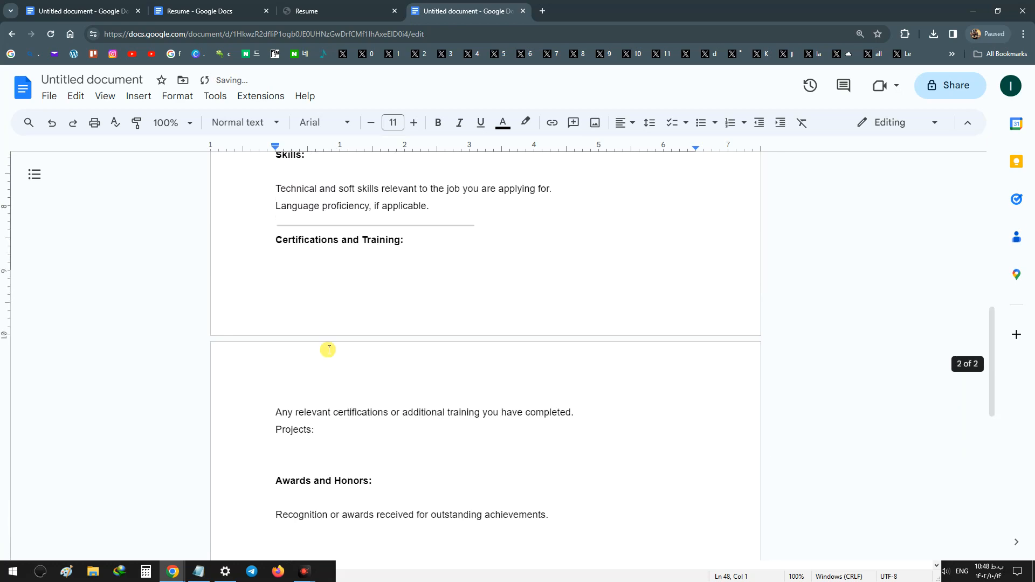
click(330, 460)
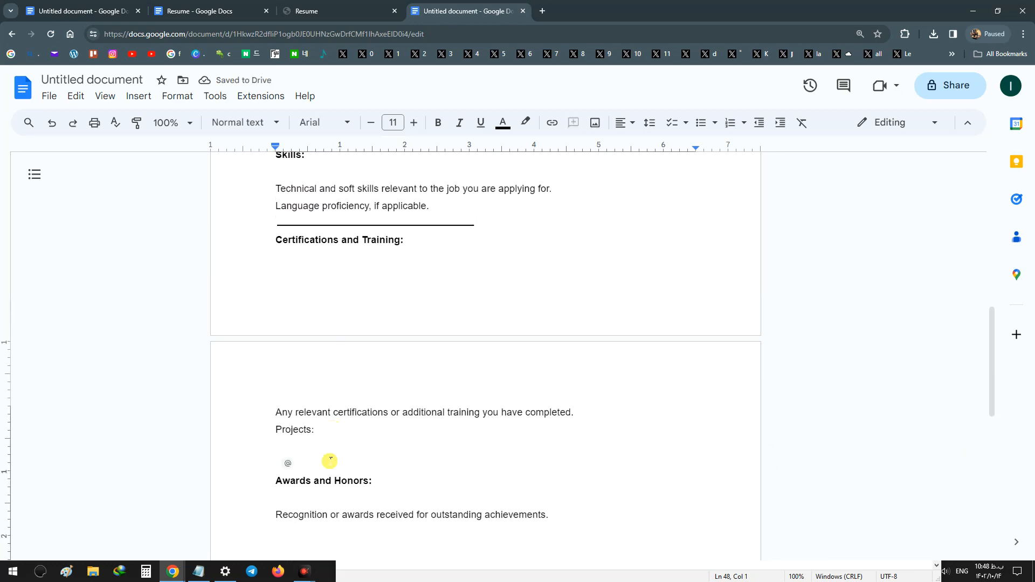
key(ctrl+v)
scroll(330, 460, down, 2)
click(328, 441)
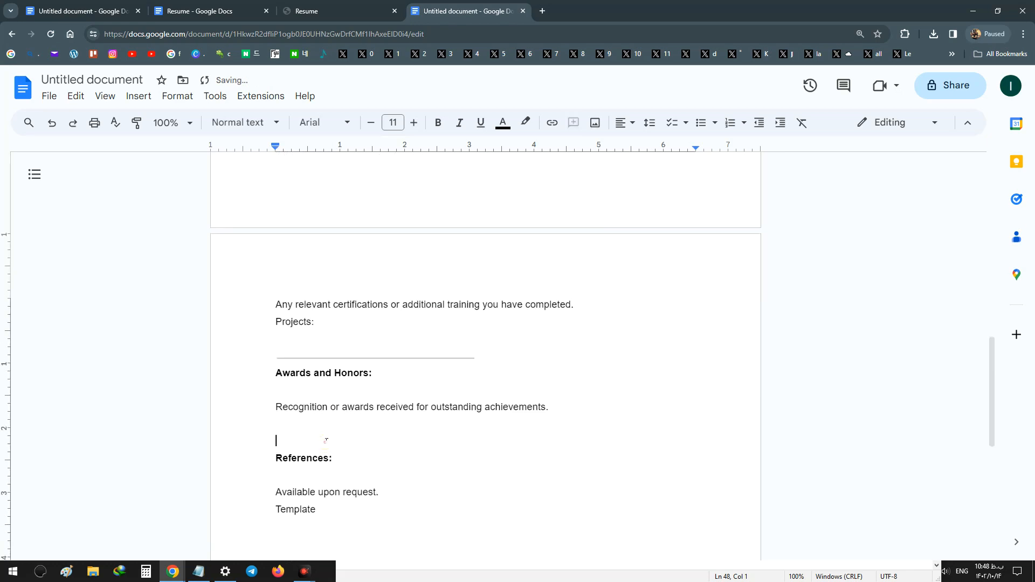
key(ctrl+v)
- Check the divider lines between the resume sections and download the document as a PDF
scroll(263, 293, up, 15)
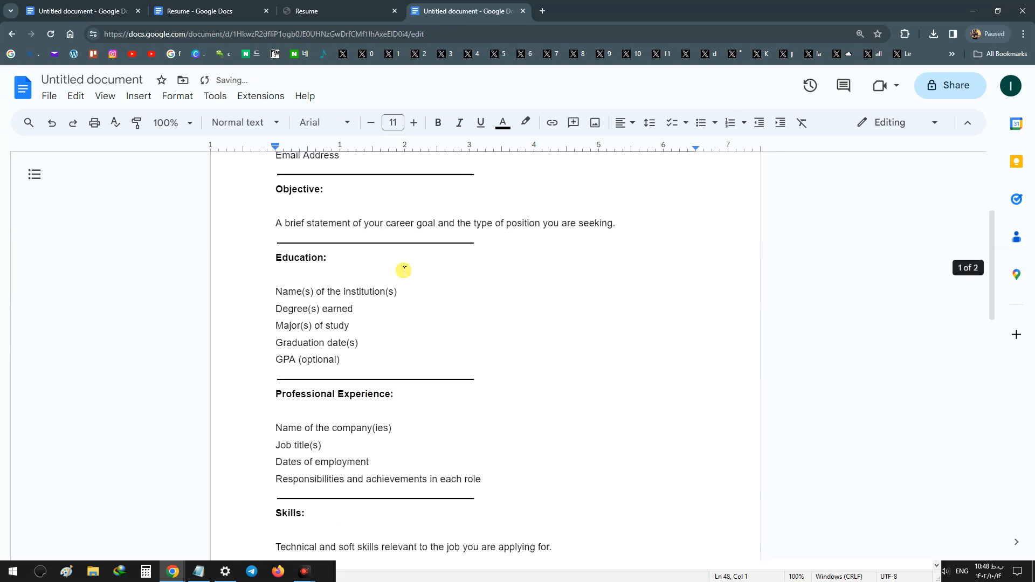
scroll(360, 296, down, 2)
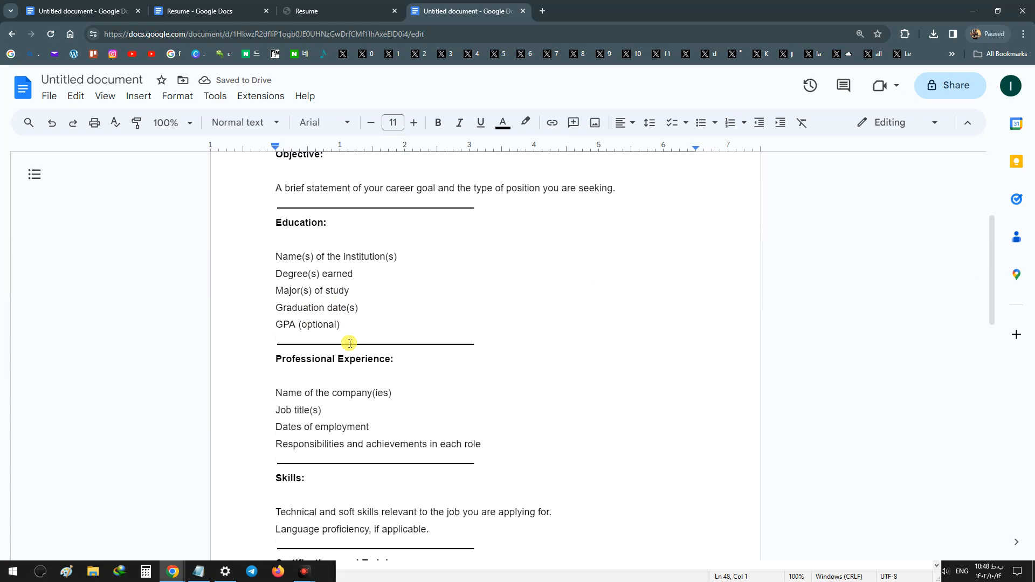
scroll(351, 342, up, 4)
scroll(334, 284, down, 2)
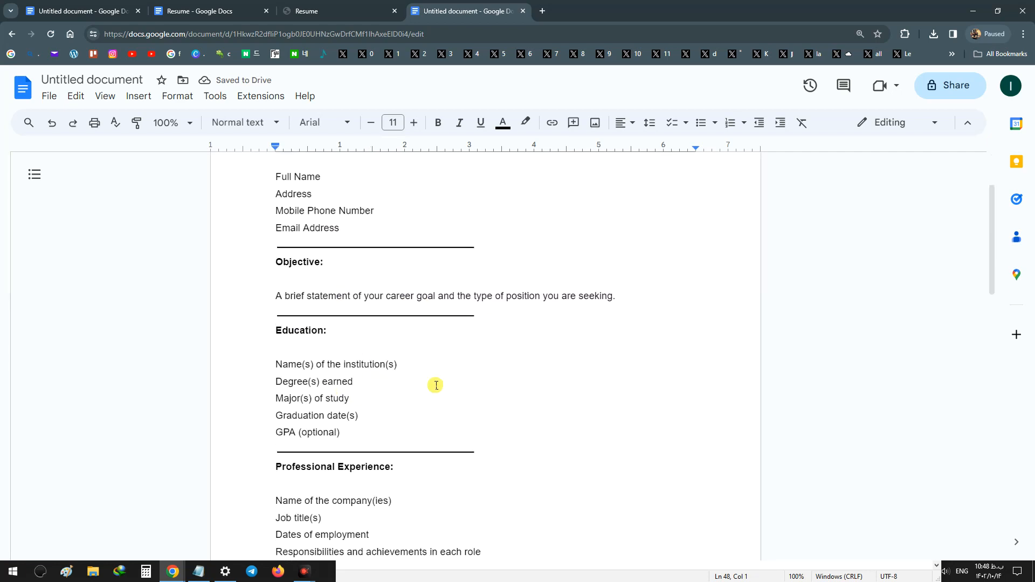
scroll(426, 302, up, 1)
scroll(433, 311, up, 2)
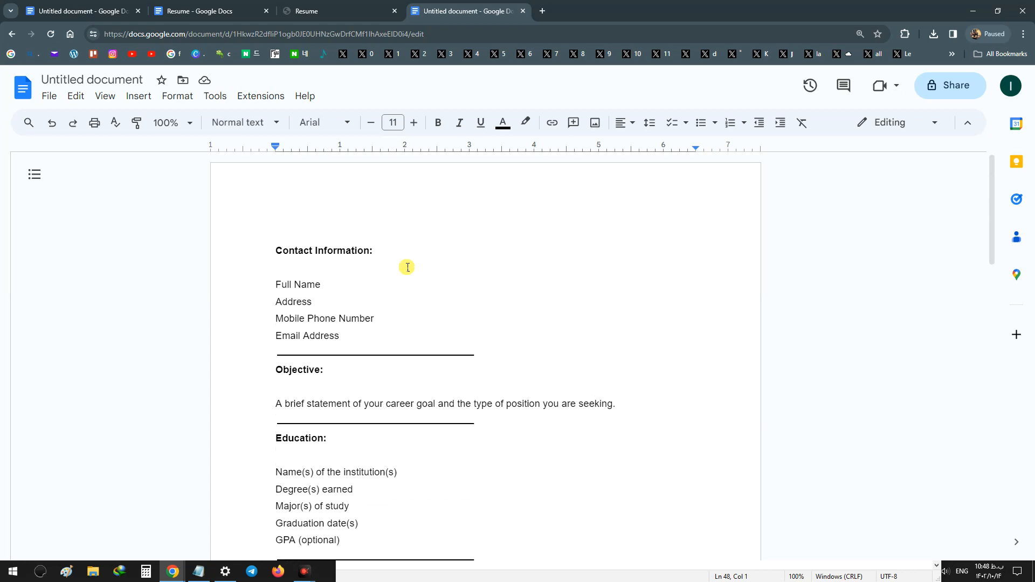
click(50, 96)
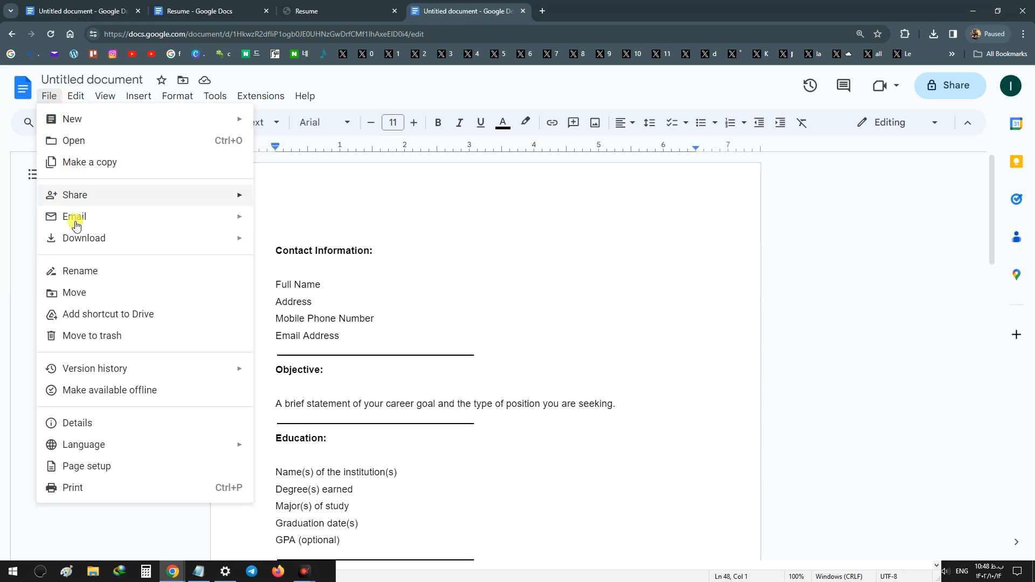
mouse_move(82, 242)
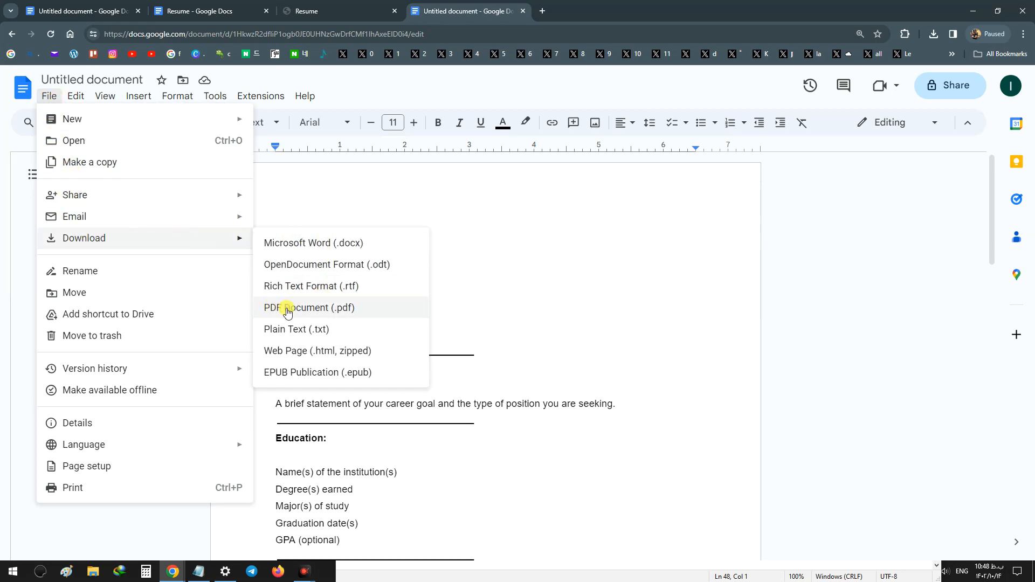
click(358, 312)
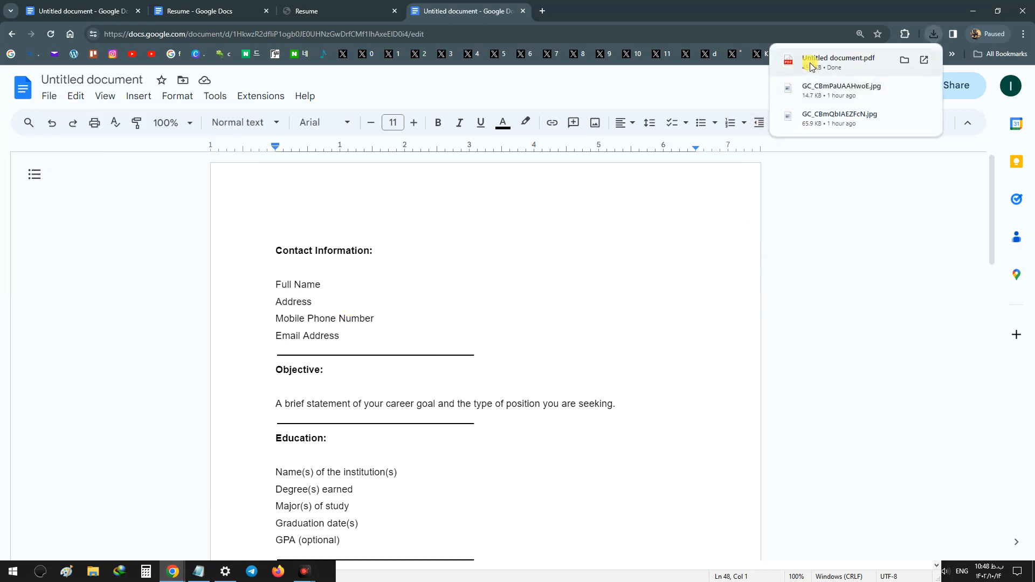
- Open the downloaded "Untitled document.pdf" and review the resume's headings and divider lines in it
click(813, 62)
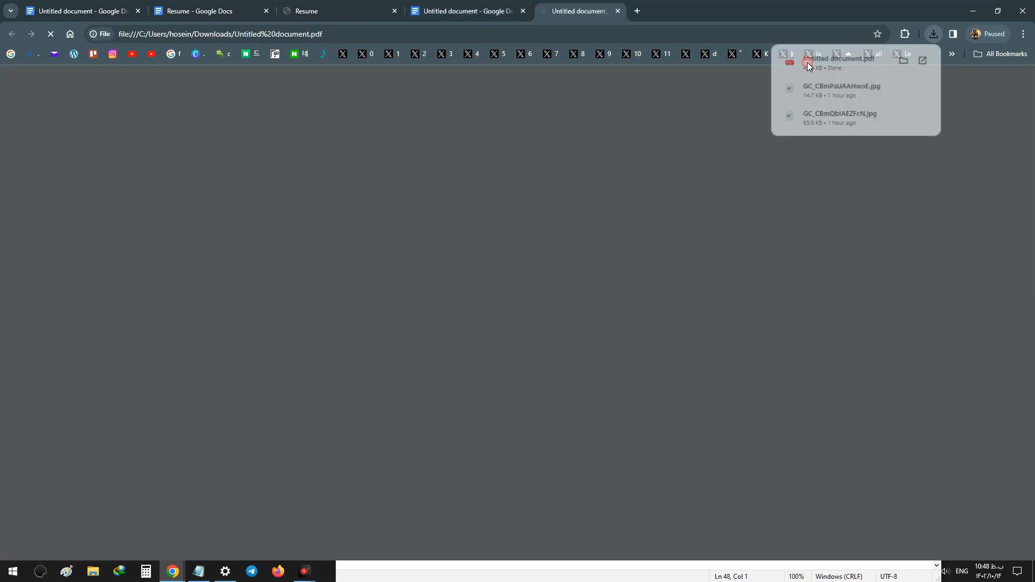
scroll(367, 290, down, 15)
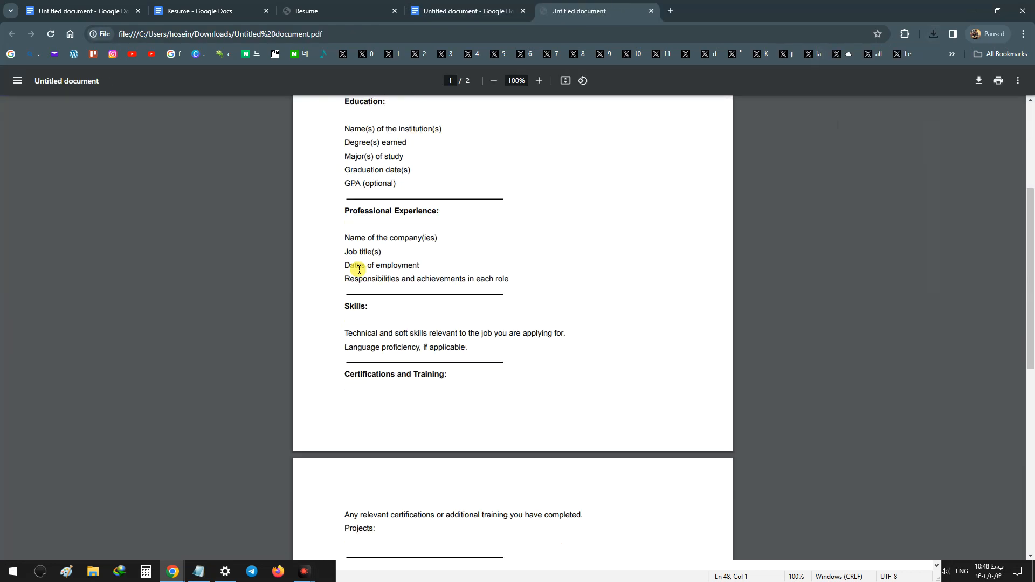
scroll(407, 338, up, 15)
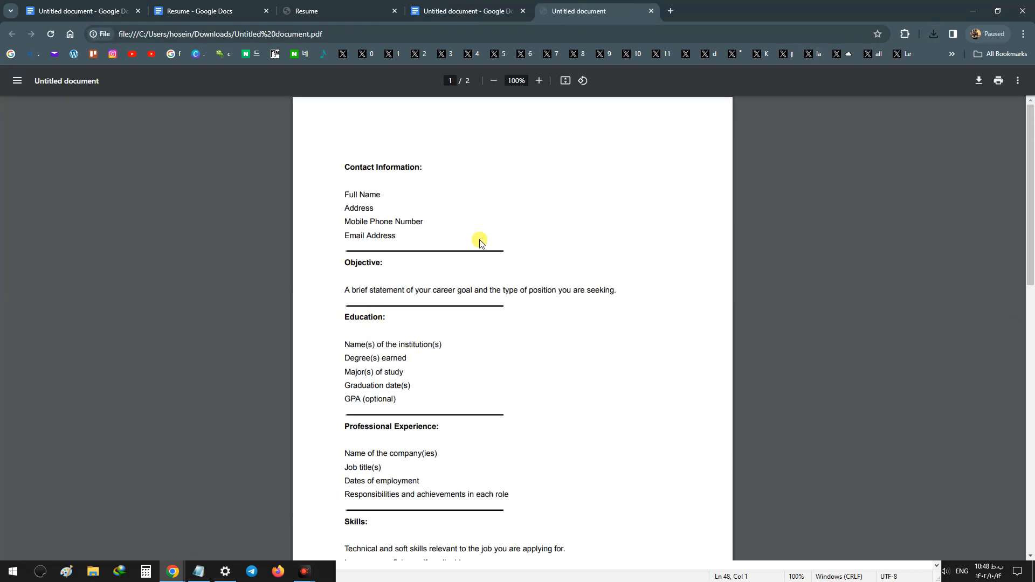
scroll(449, 254, down, 12)
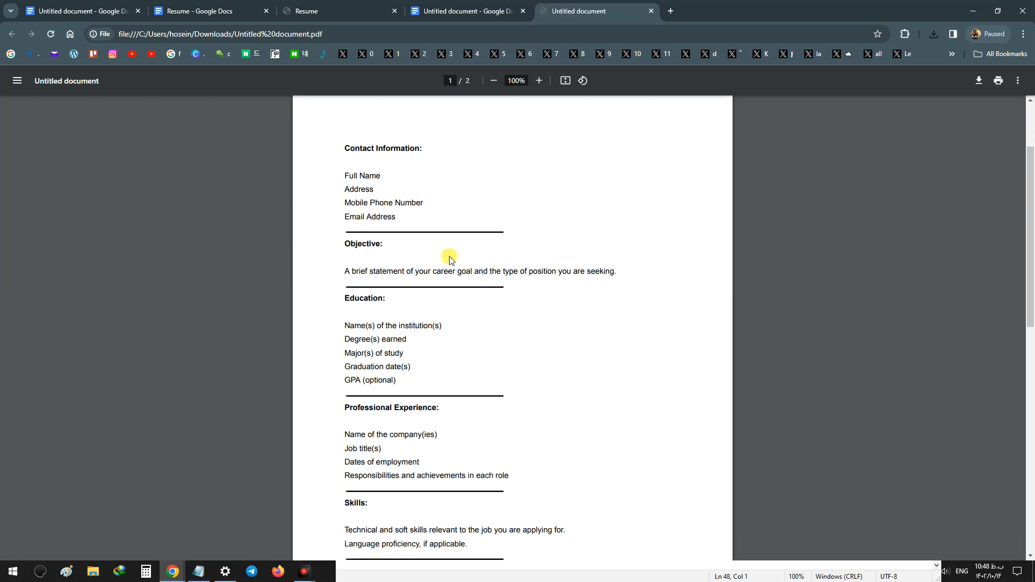
scroll(451, 258, up, 5)
scroll(451, 260, up, 7)
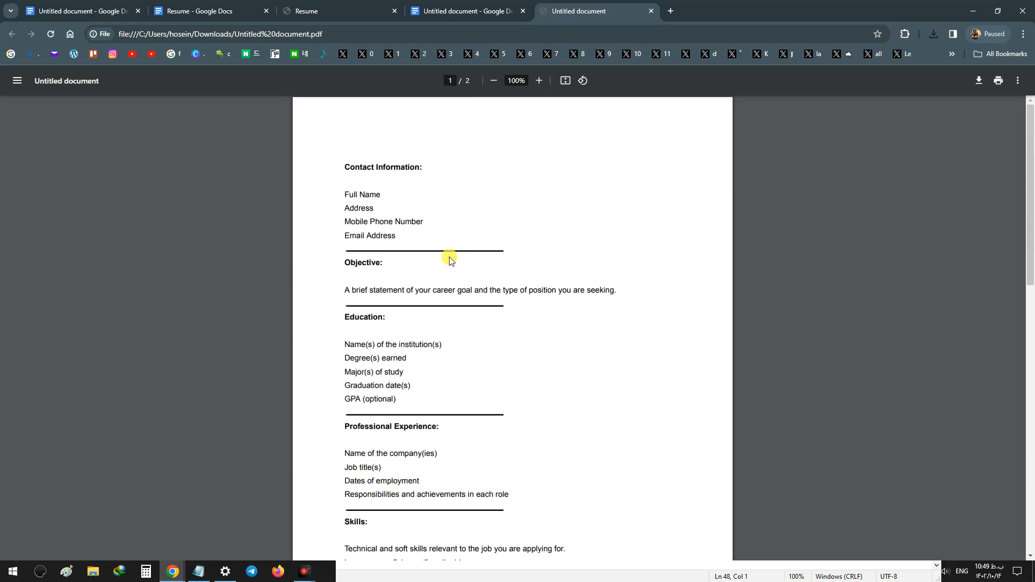